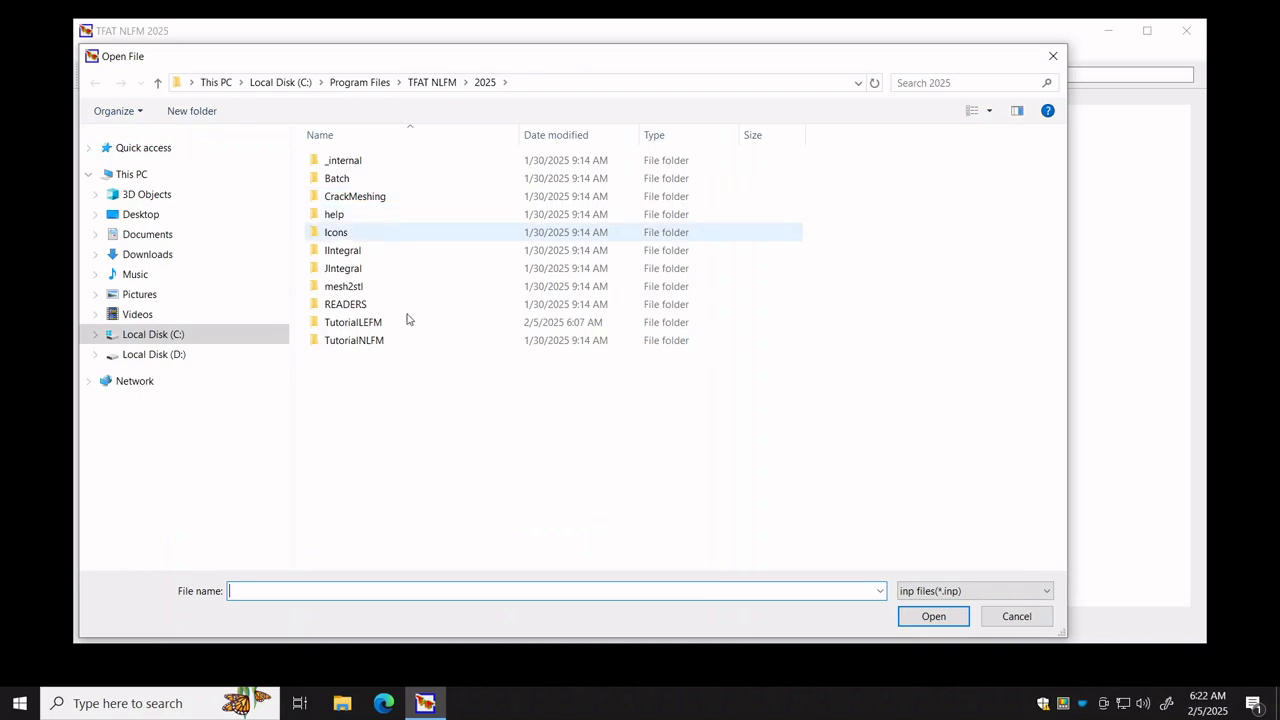
Open CornerCrackSampleJob.inp from the TutorialLEFM folder as the job file.
double_click(380, 325)
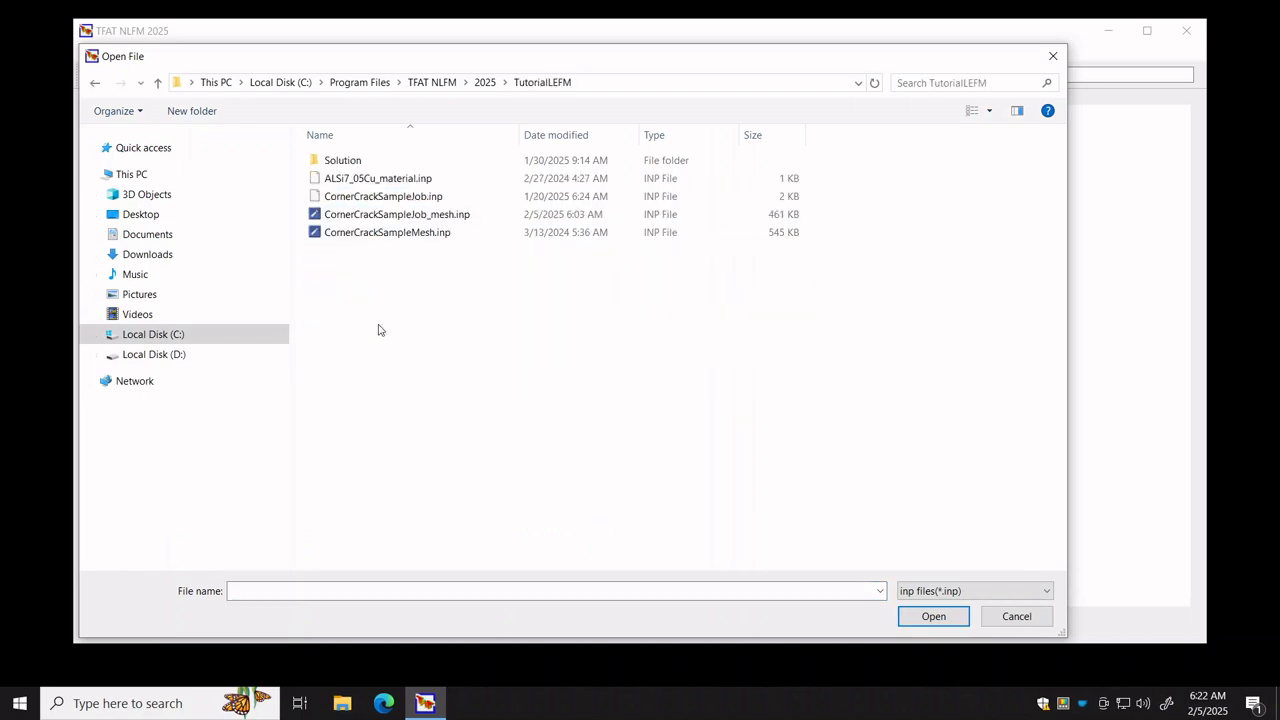
left_click(423, 197)
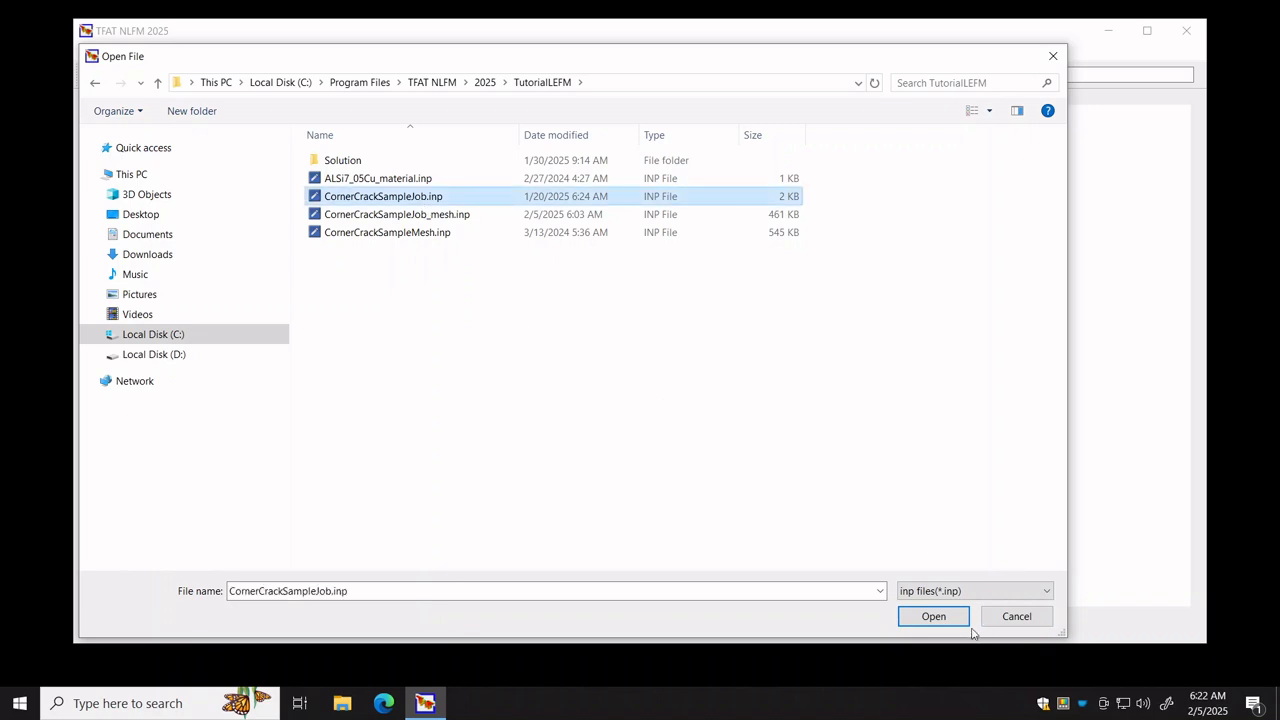
left_click(933, 616)
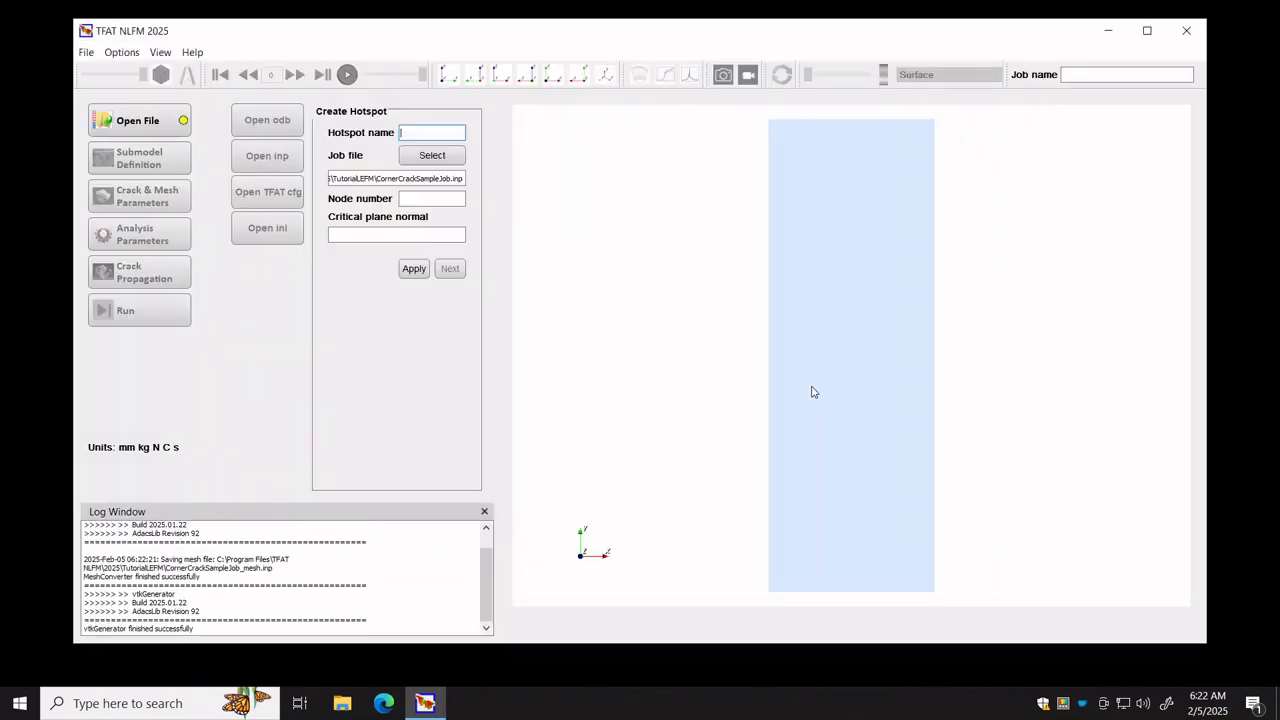
Create hotspot HS1 at node 78 with critical plane normal 0,1,0 and proceed to the submodel definition.
mouse_move(857, 302)
left_mouse_down()
mouse_move(789, 354)
mouse_move(803, 369)
mouse_move(857, 349)
mouse_move(882, 323)
mouse_move(869, 303)
mouse_move(840, 303)
mouse_move(829, 331)
mouse_move(855, 424)
left_mouse_up()
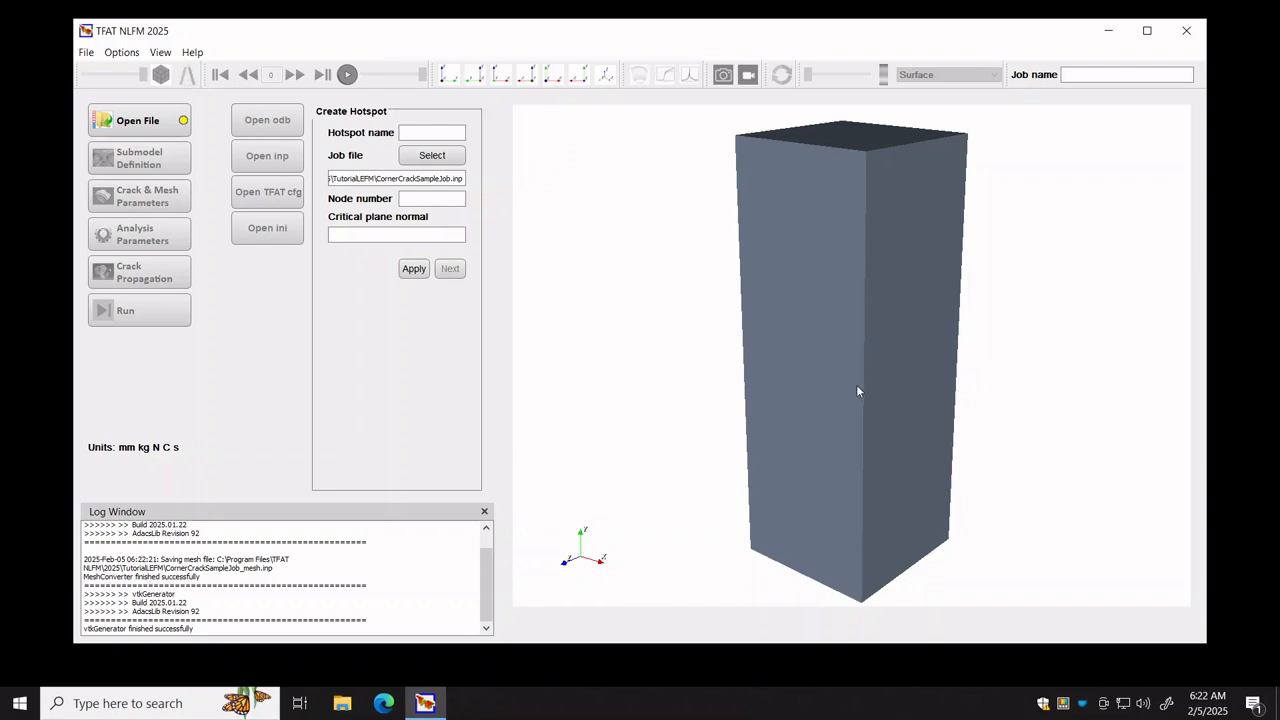
left_click_drag(846, 390, 766, 443)
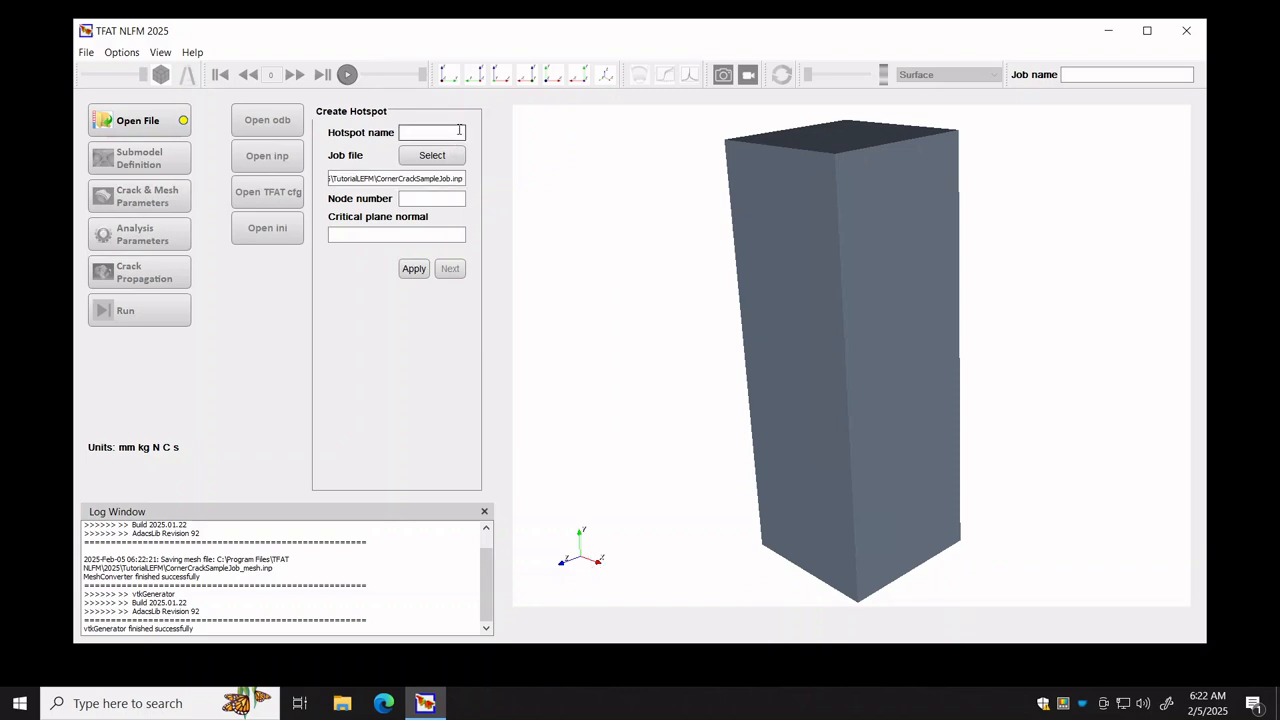
type("HS1")
left_click(355, 235)
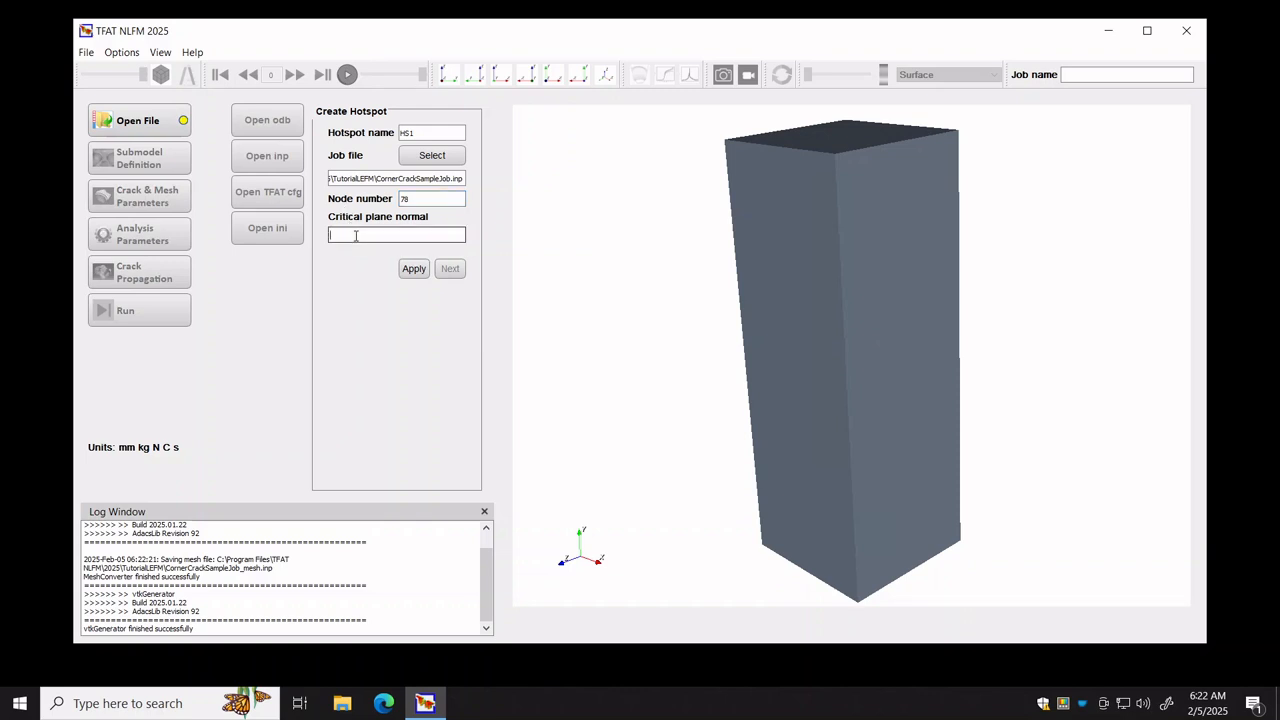
type("0,1,0")
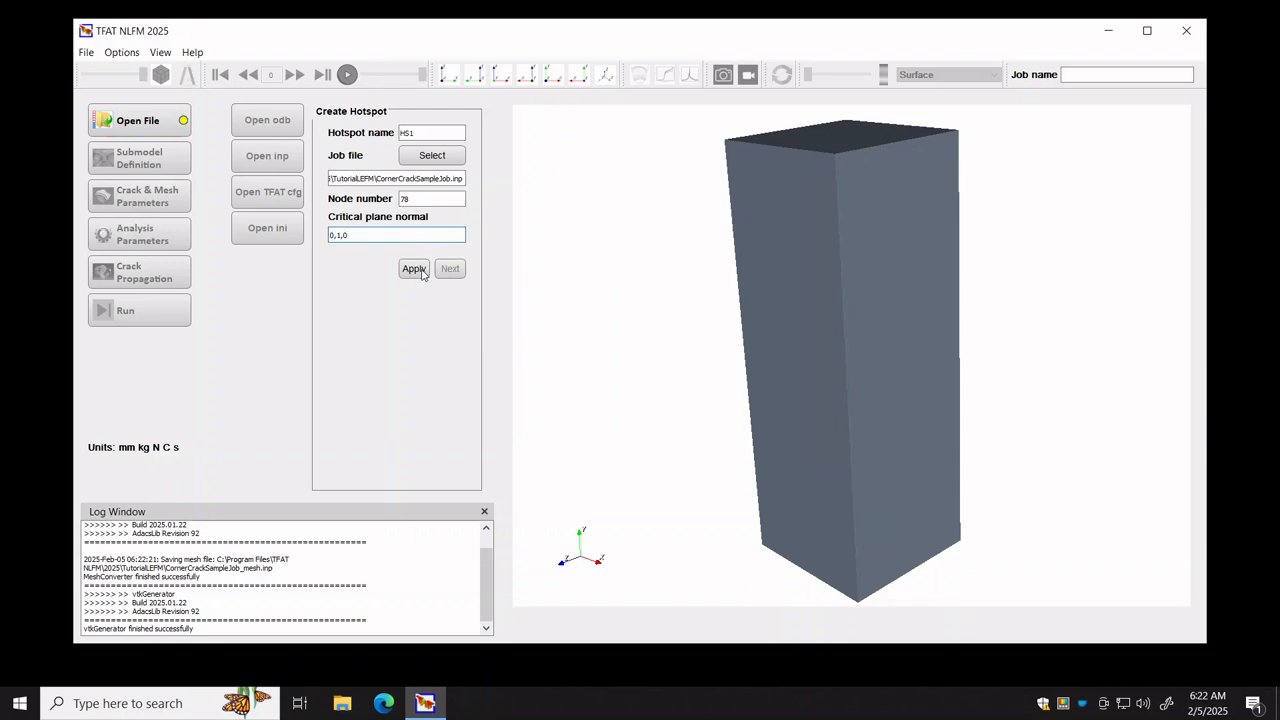
left_click(413, 268)
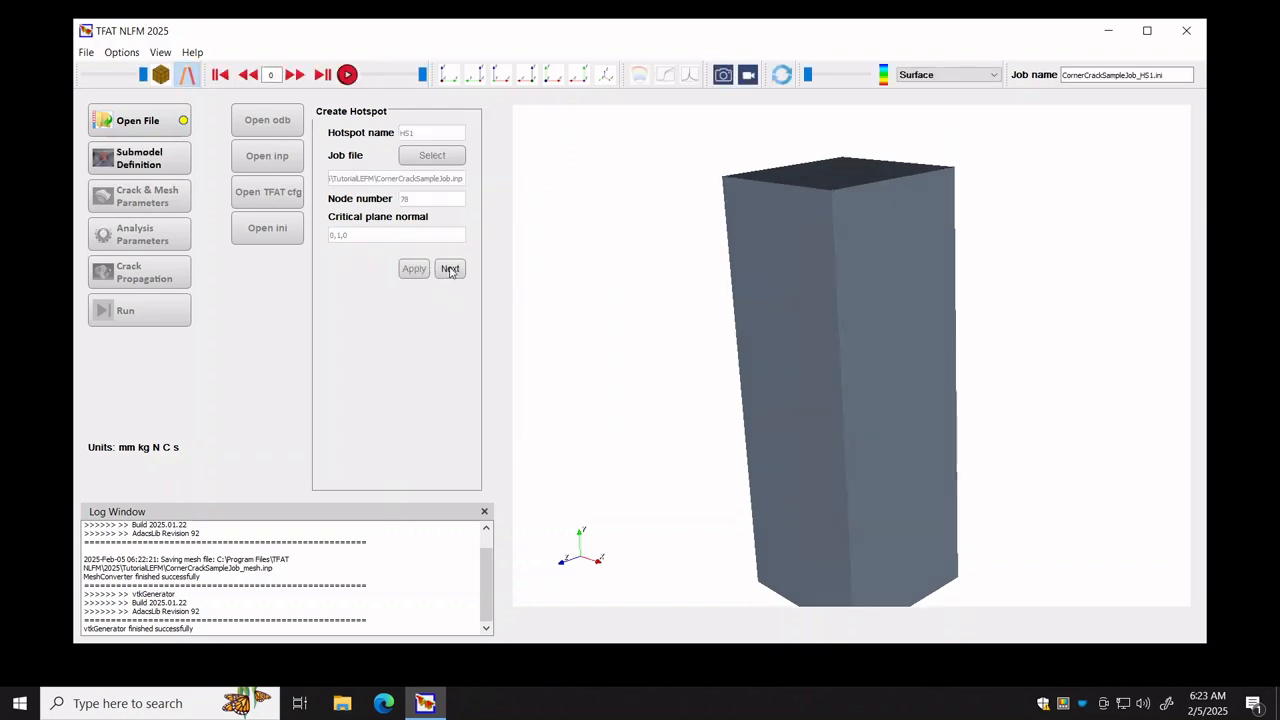
left_click(450, 268)
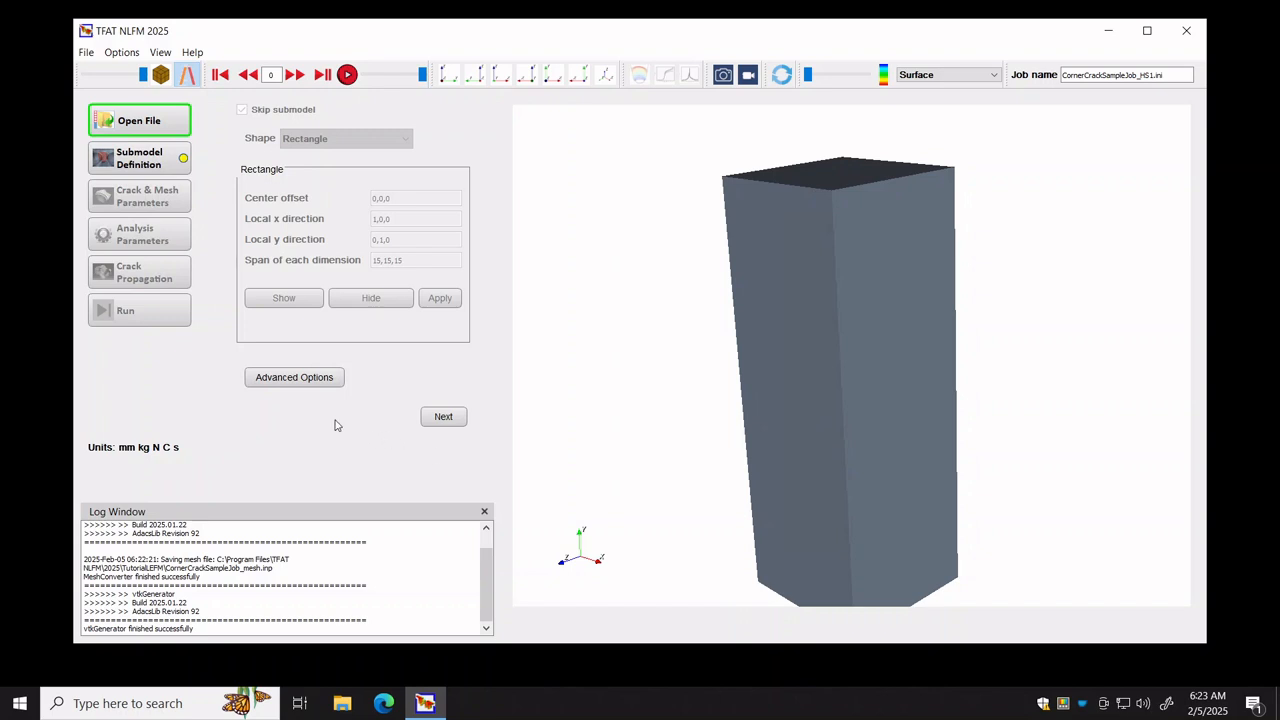
Transfer the node sets N_BOT and N_TOP in the advanced submodel options and continue to the crack and mesh parameters.
left_click(294, 379)
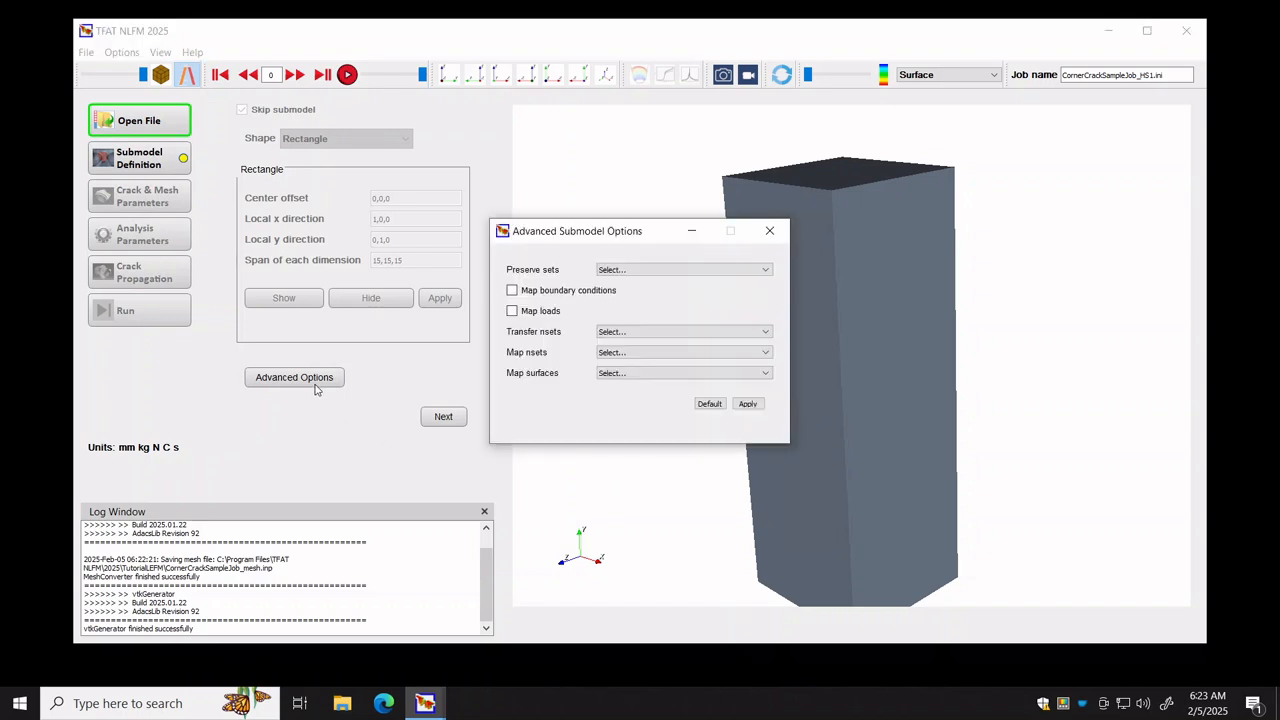
left_click(698, 335)
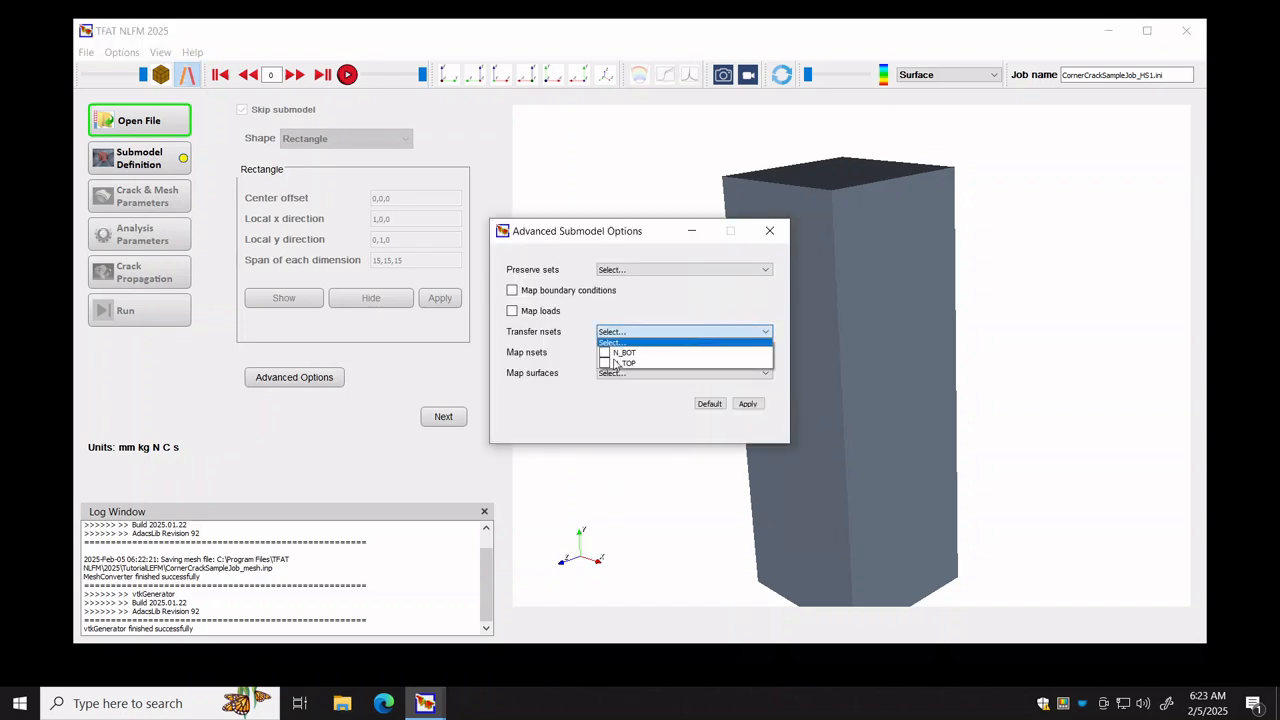
left_click(603, 360)
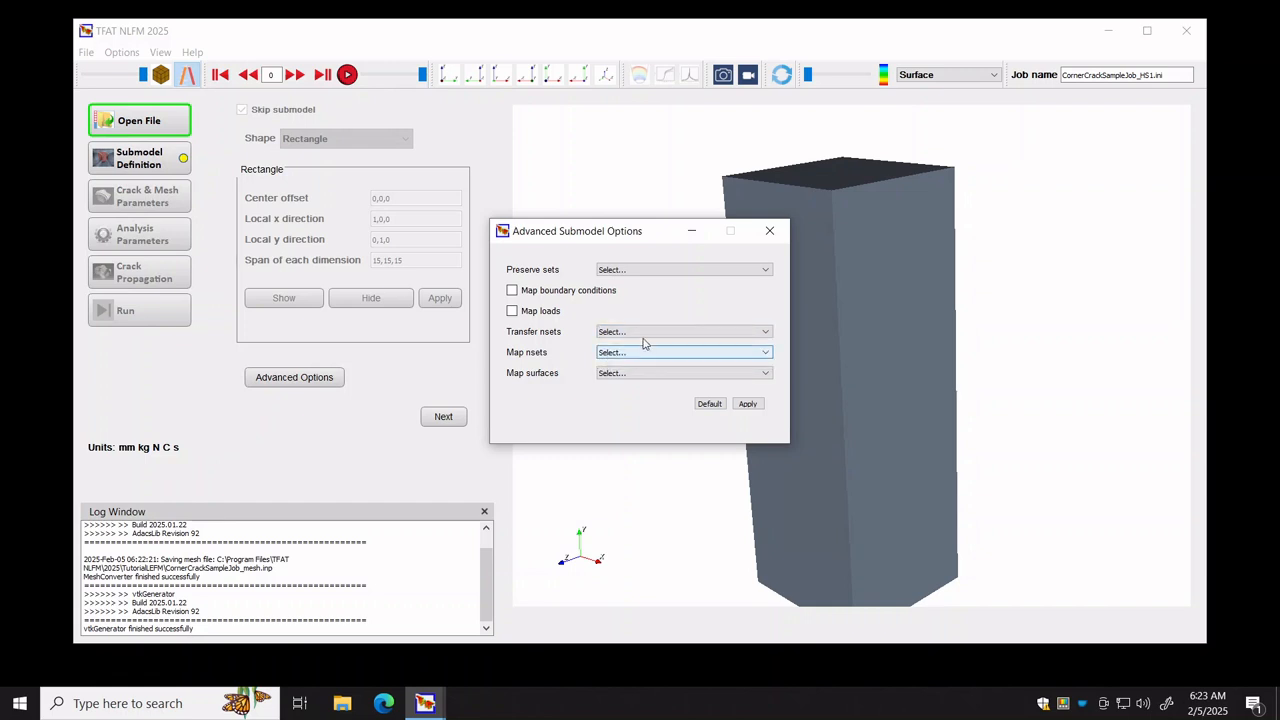
left_click(636, 334)
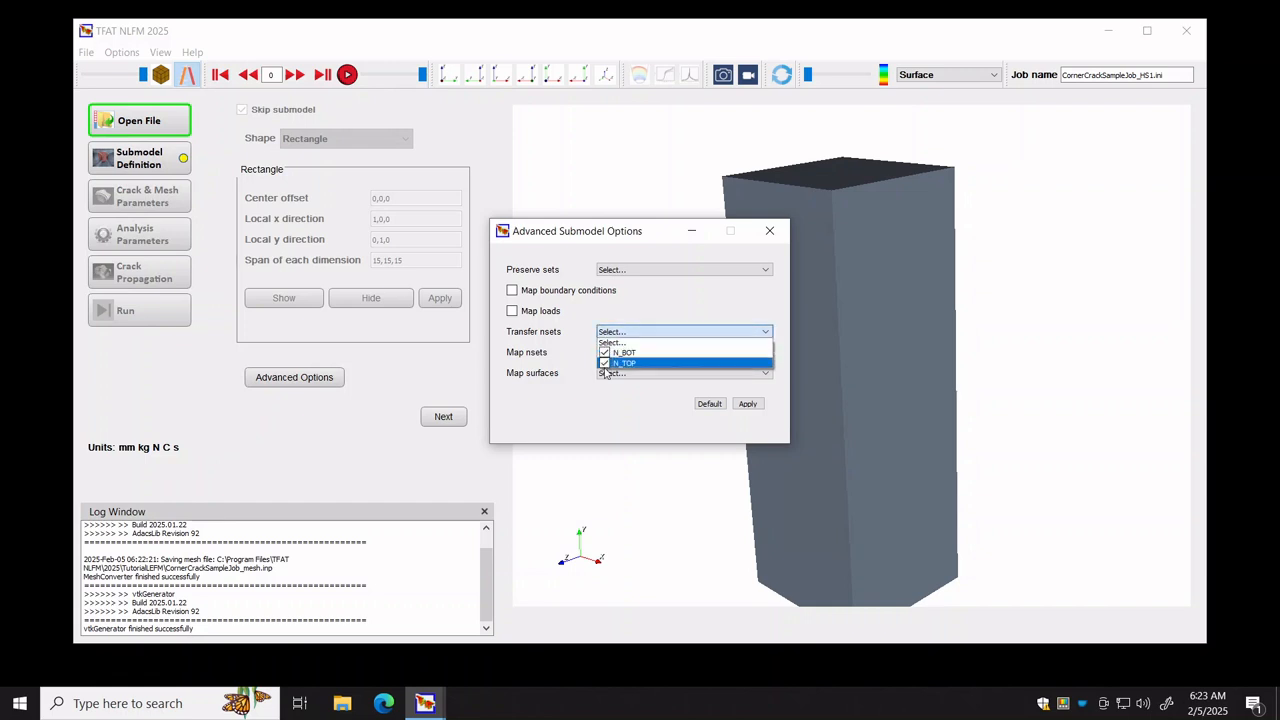
left_click(605, 372)
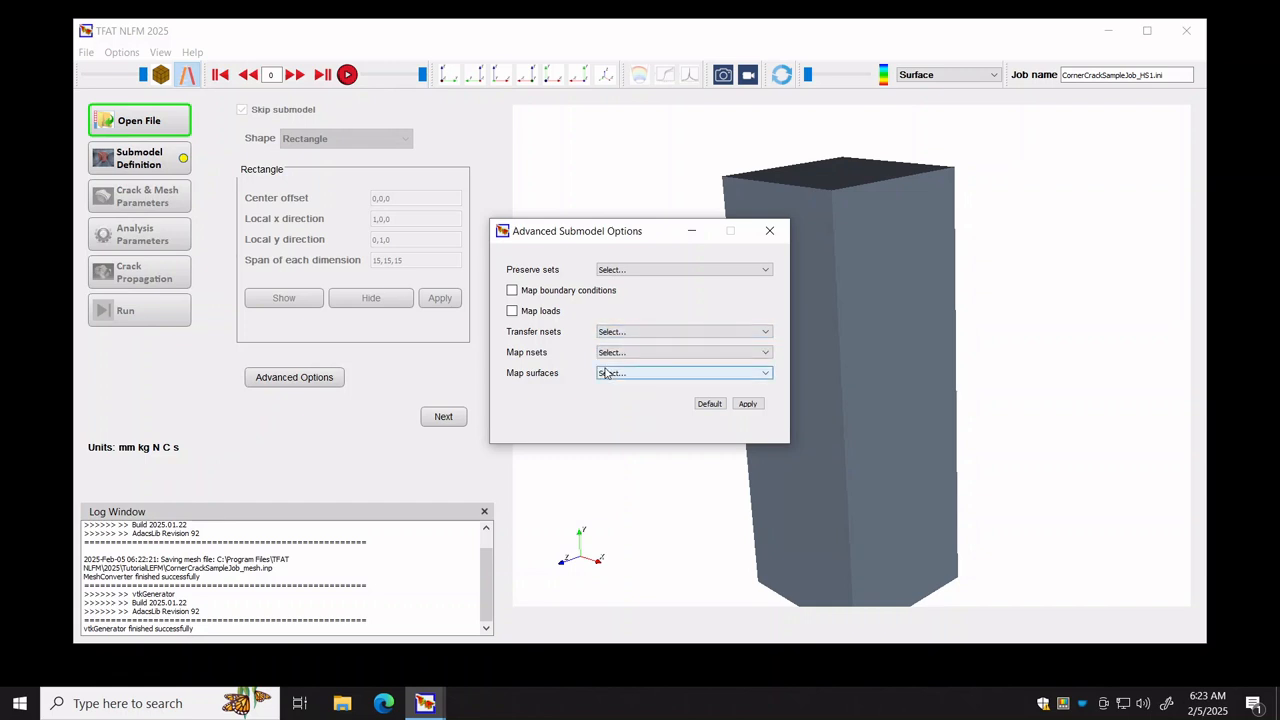
left_click(748, 404)
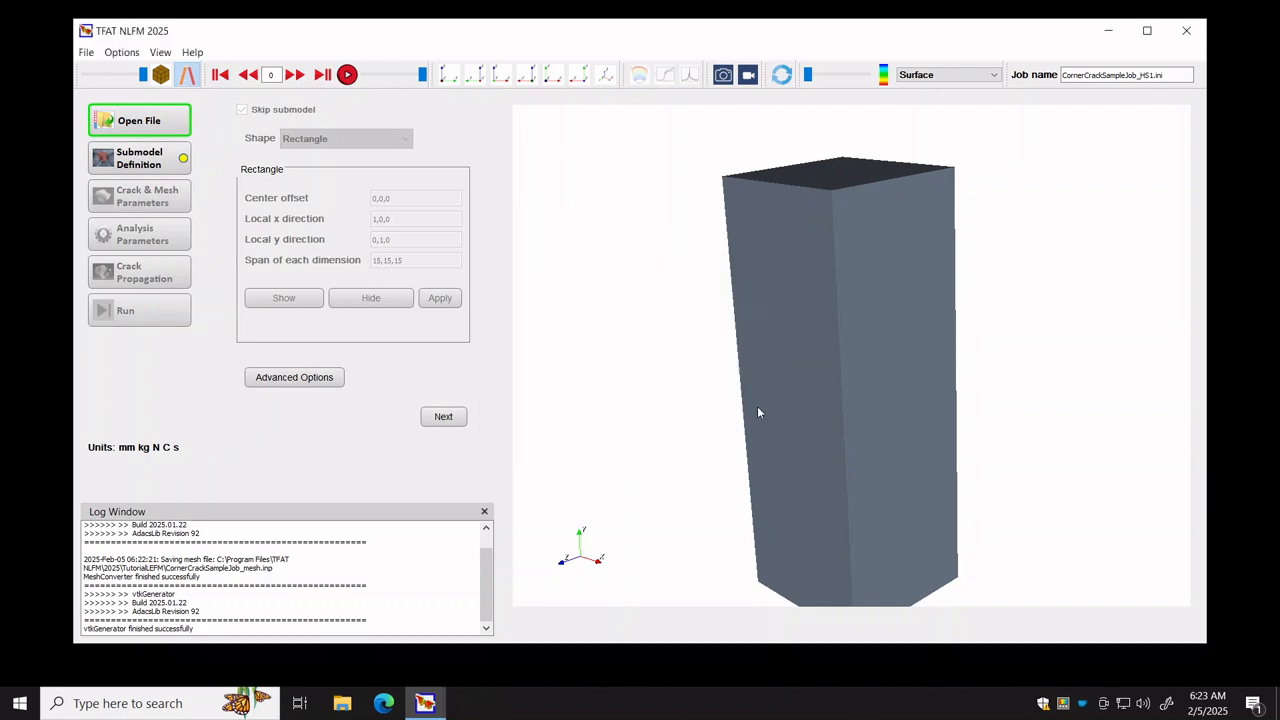
left_click(453, 420)
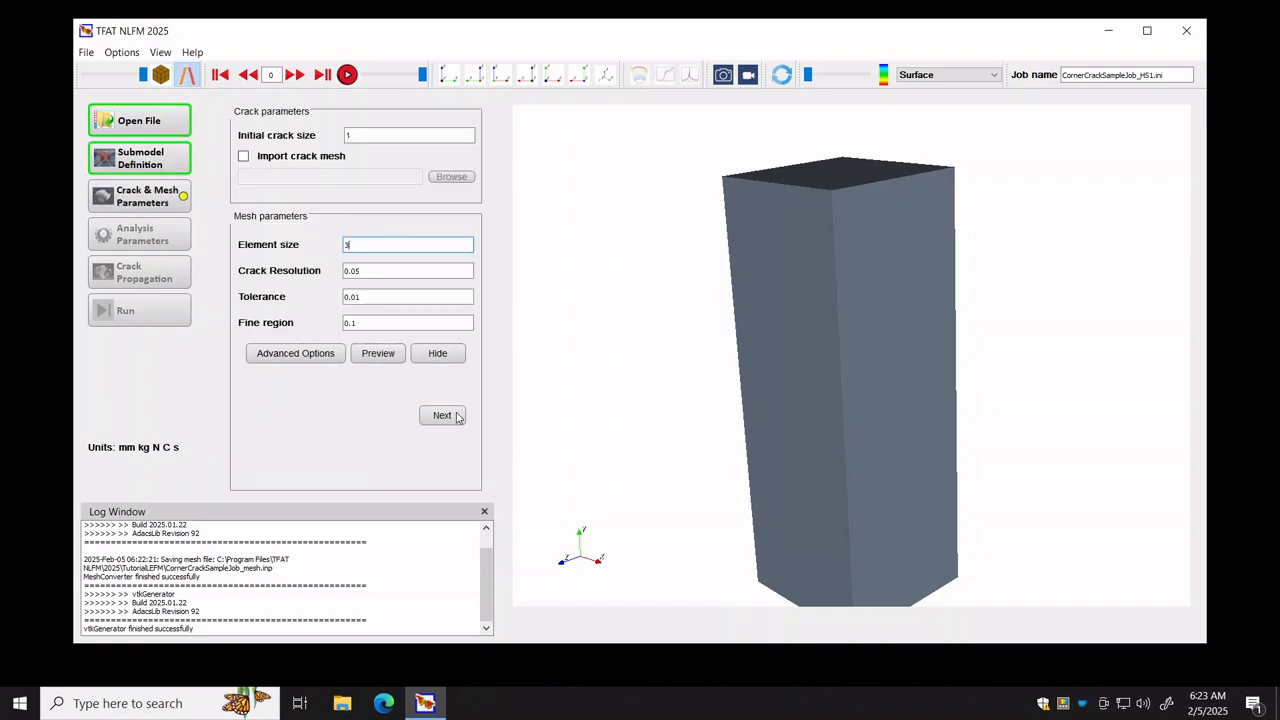
Set the initial crack size to 4 and the fine region to 0.15, and generate a preview of the cracked mesh.
left_click(356, 134)
type("4")
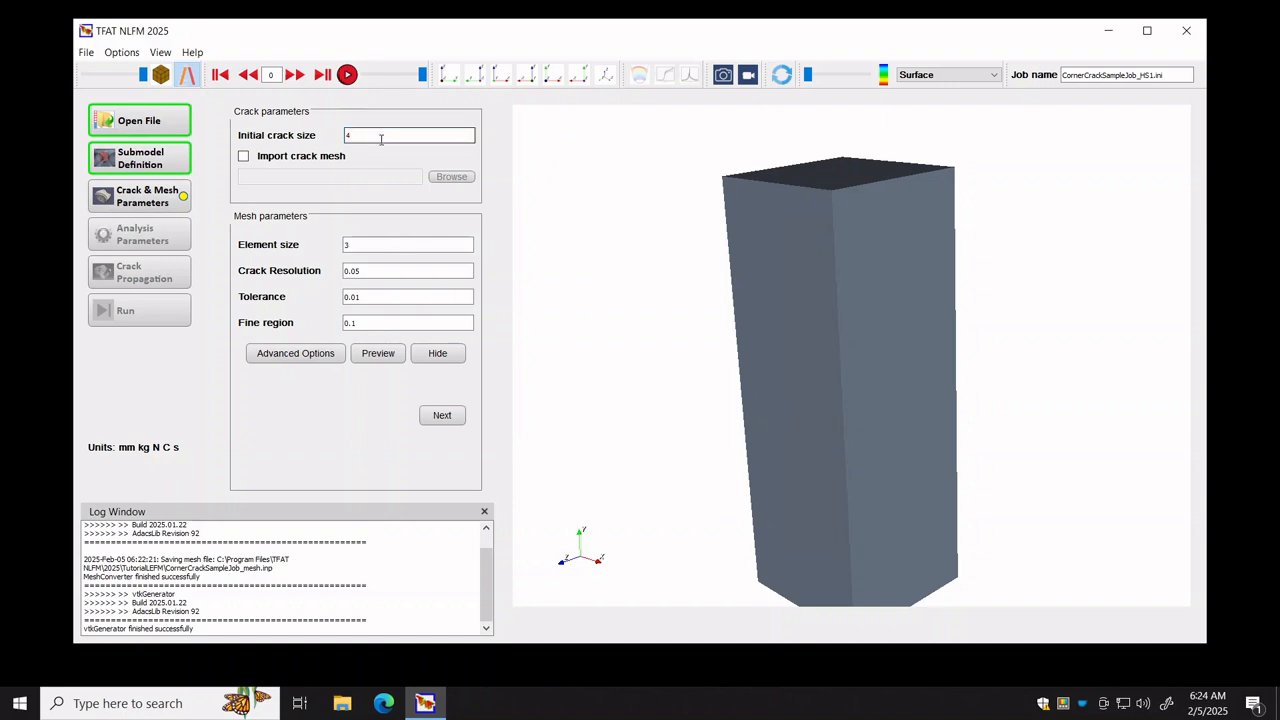
left_click(376, 249)
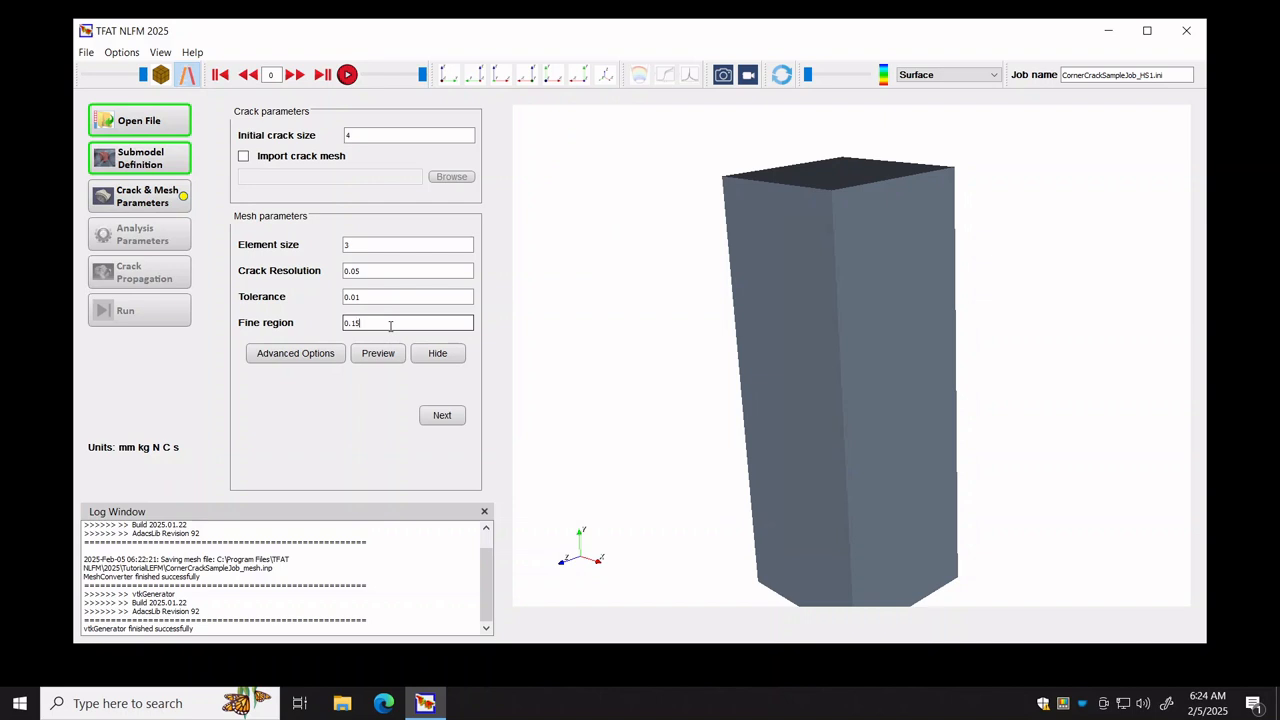
left_click(400, 271)
left_click(376, 359)
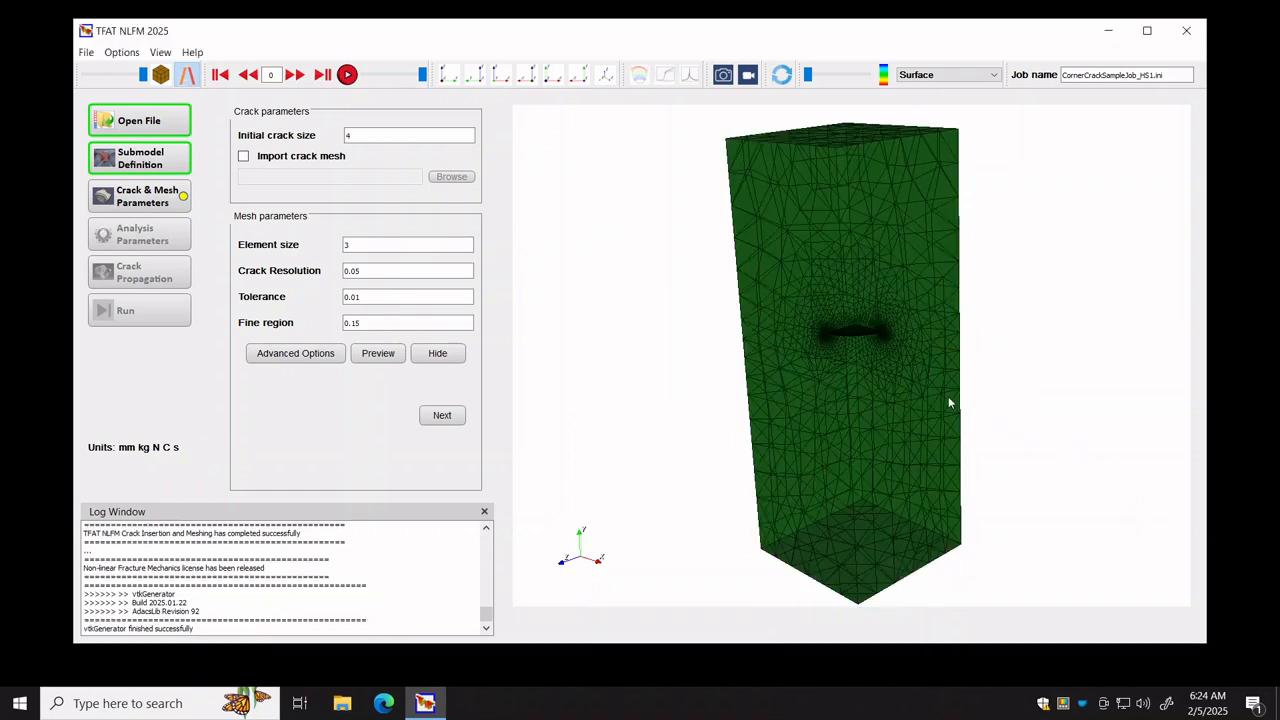
Inspect the previewed crack mesh from several angles, hide it and continue to the analysis parameters.
left_click_drag(948, 396, 827, 436)
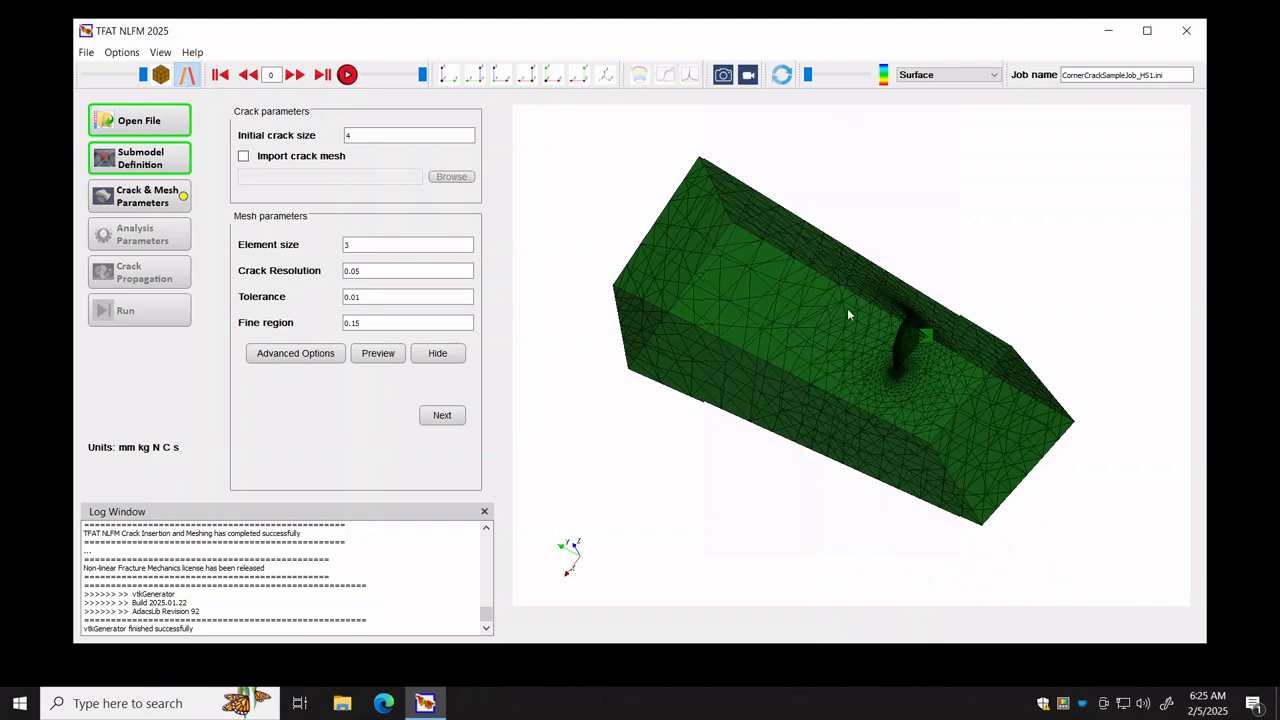
left_click_drag(848, 315, 824, 330)
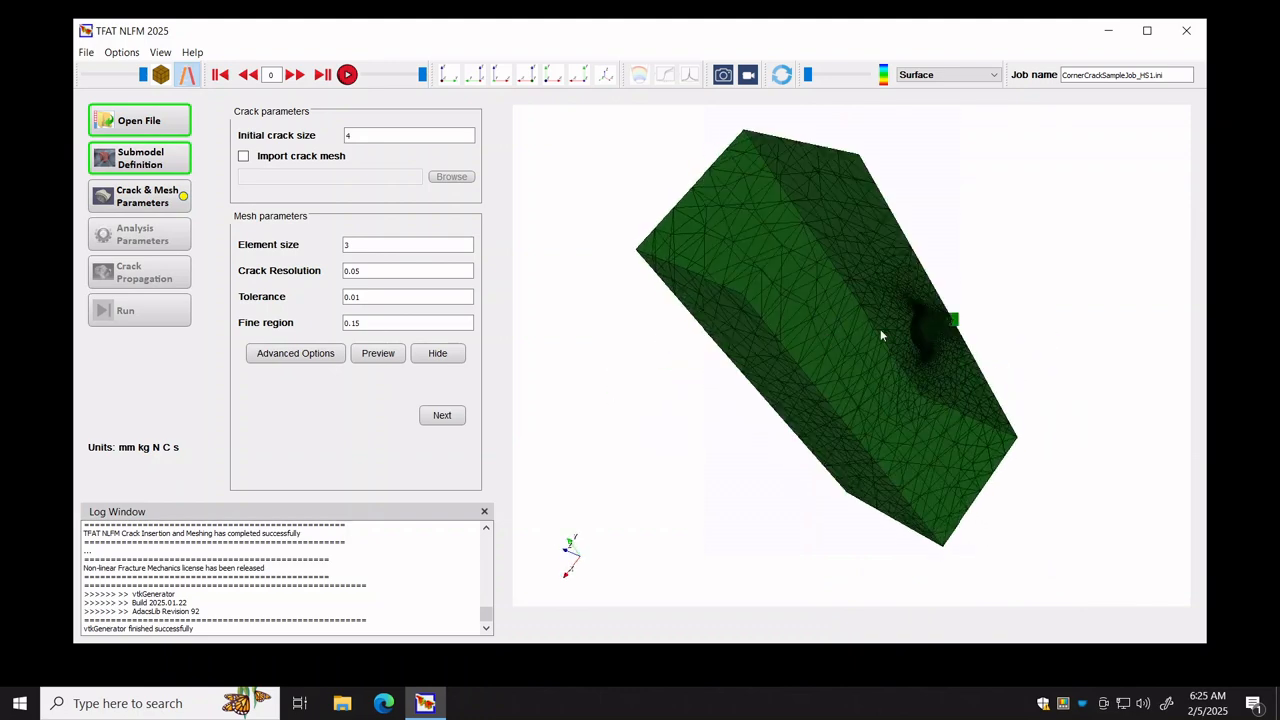
left_click_drag(949, 318, 954, 315)
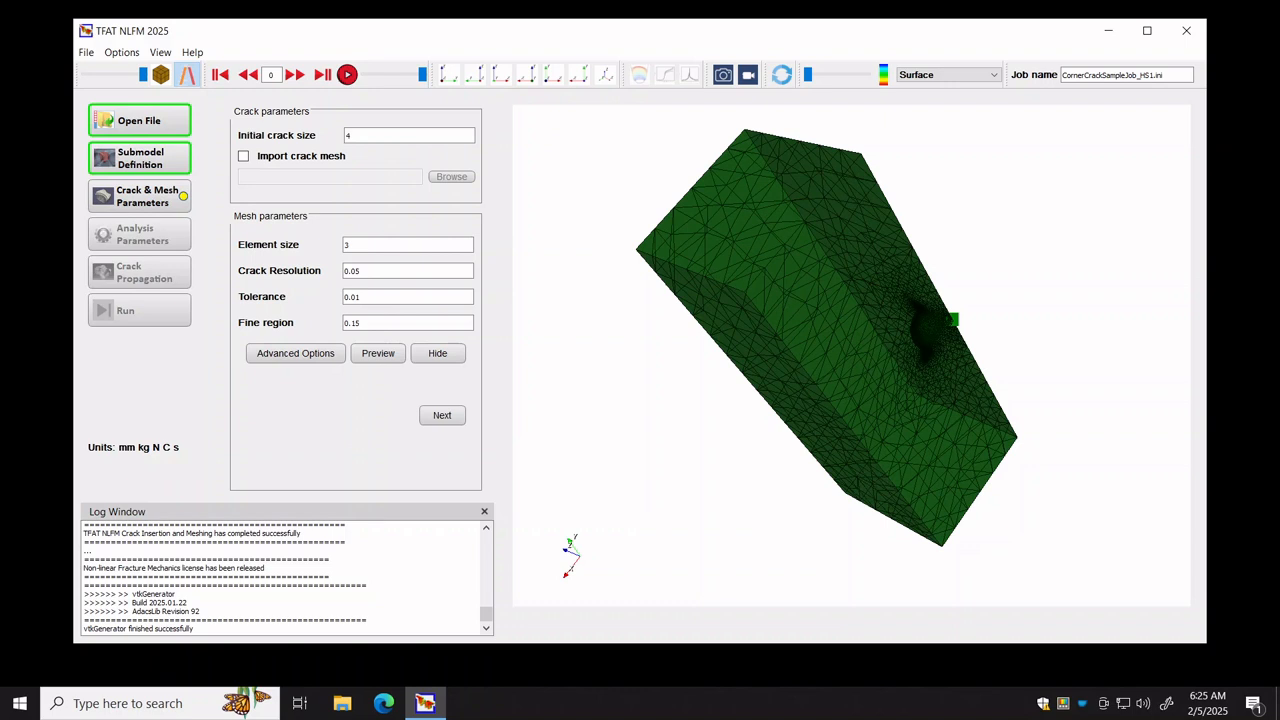
left_click_drag(954, 319, 961, 347)
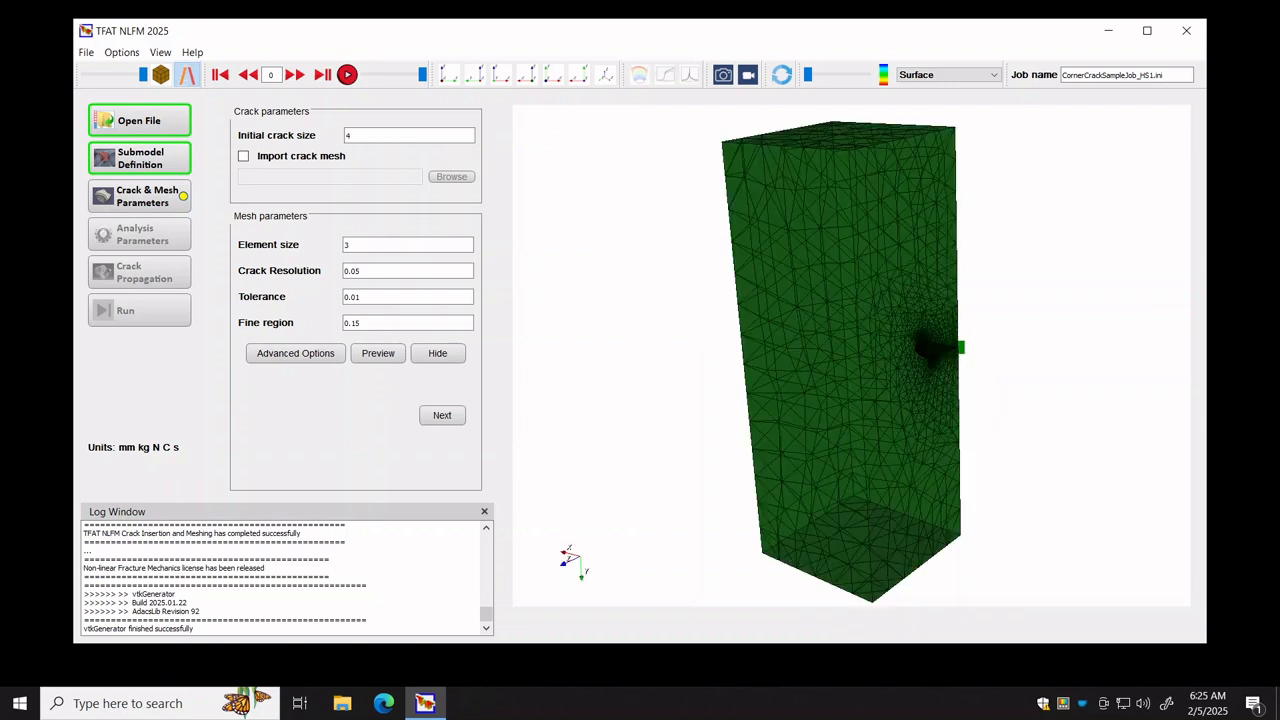
left_click(440, 357)
left_click(442, 416)
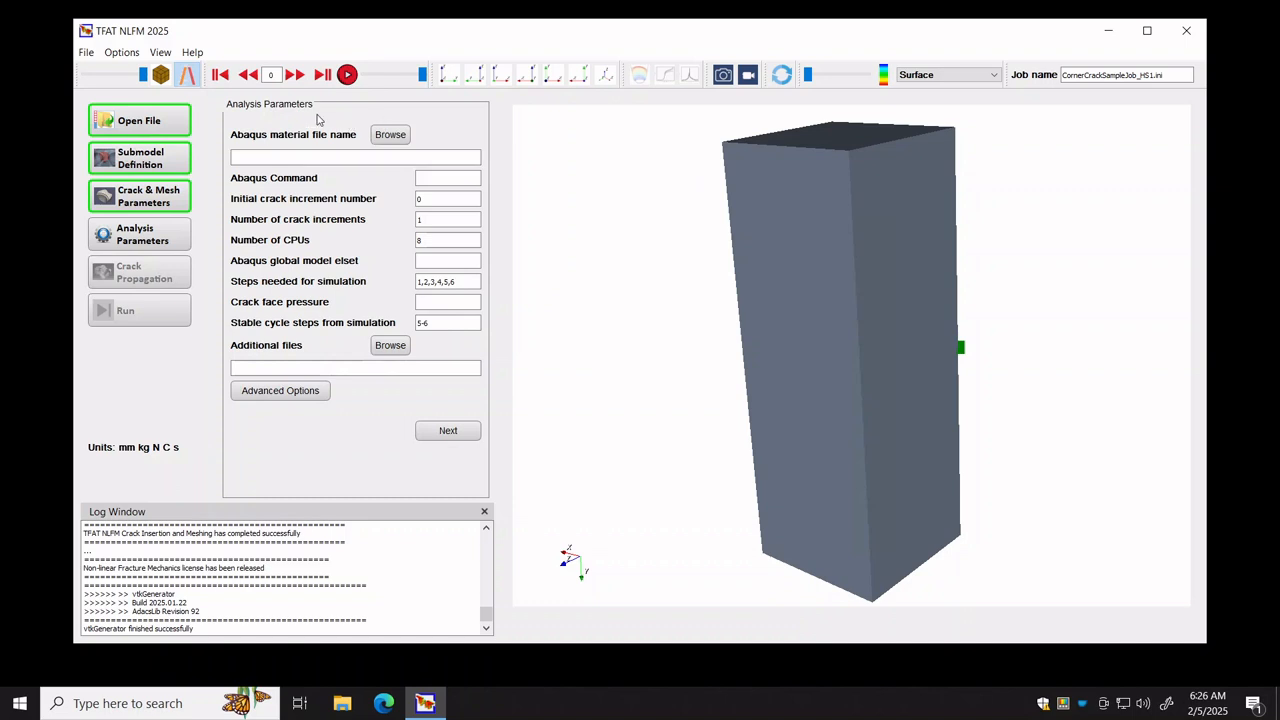
Load ALSi7_05Cu_material.inp as the Abaqus material file.
left_click(391, 135)
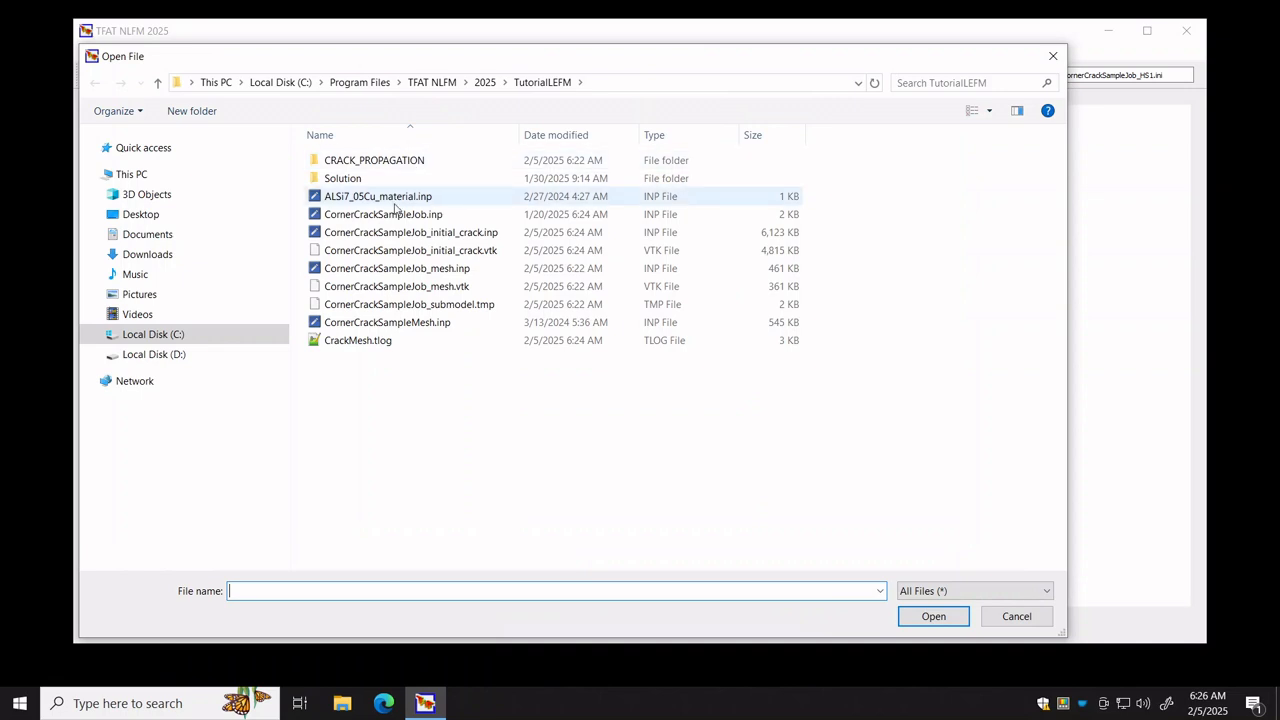
left_click(404, 203)
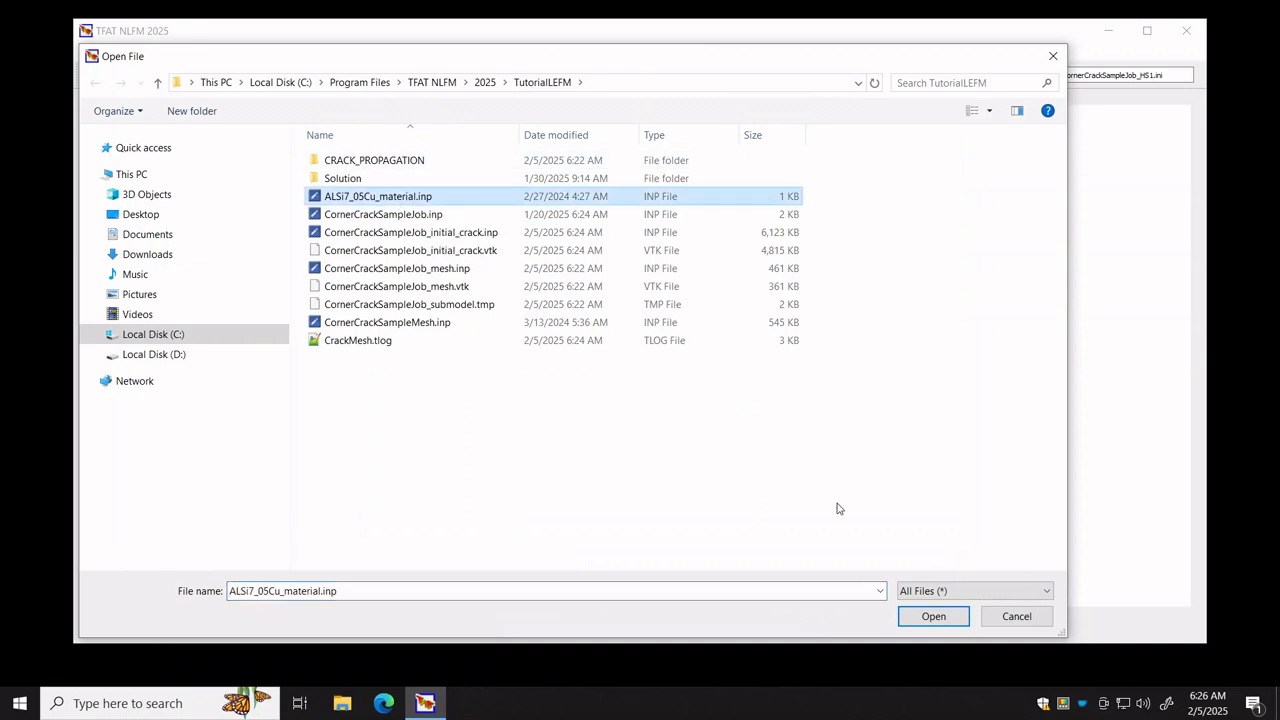
left_click(933, 617)
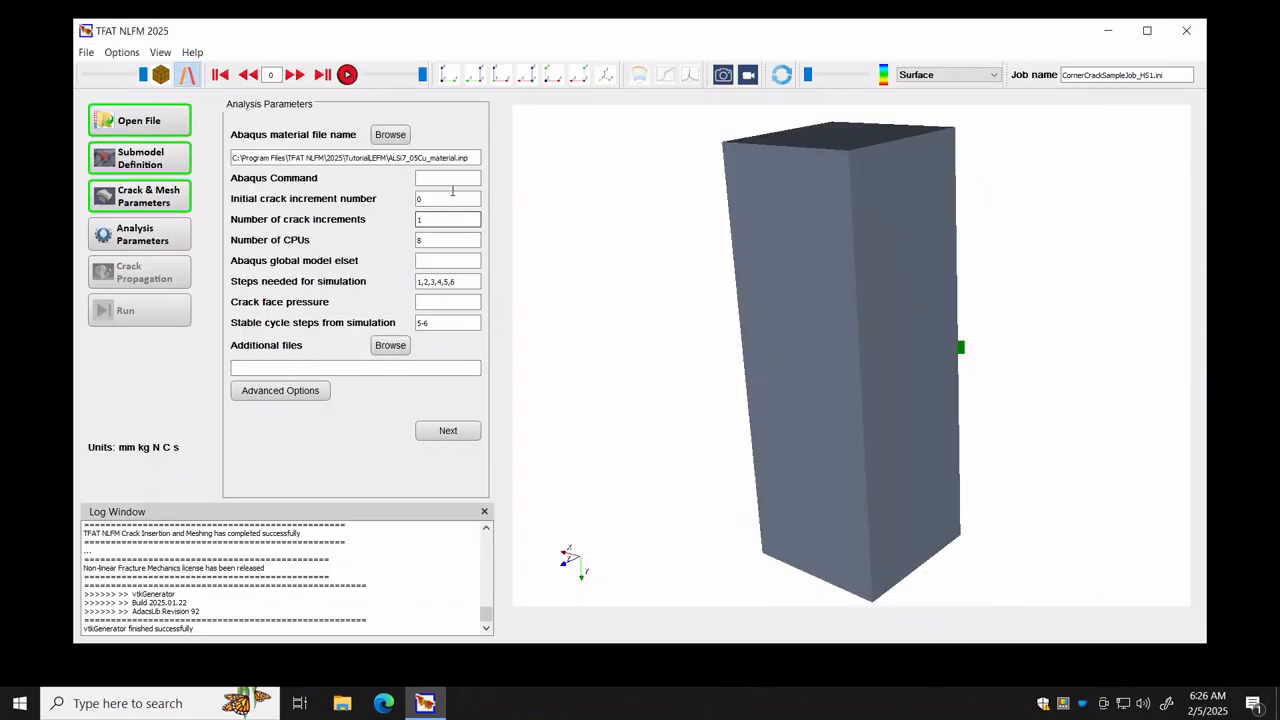
Set the Abaqus command to abaqus and the number of crack increments to 10.
type("abaqus")
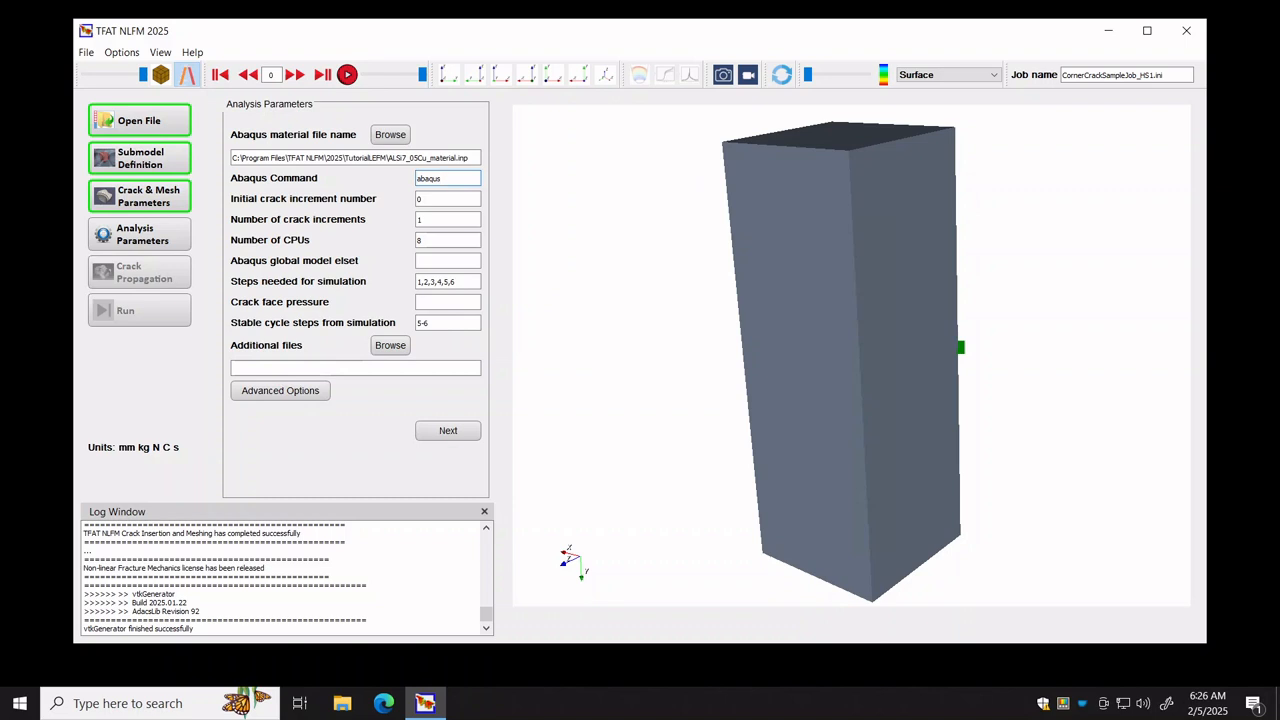
left_click(453, 201)
left_click(451, 218)
type("0")
left_click(447, 247)
Set the steps needed for simulation to 1,2, clear the old stable cycle steps value and continue to crack propagation.
double_click(459, 281)
triple_click(461, 281)
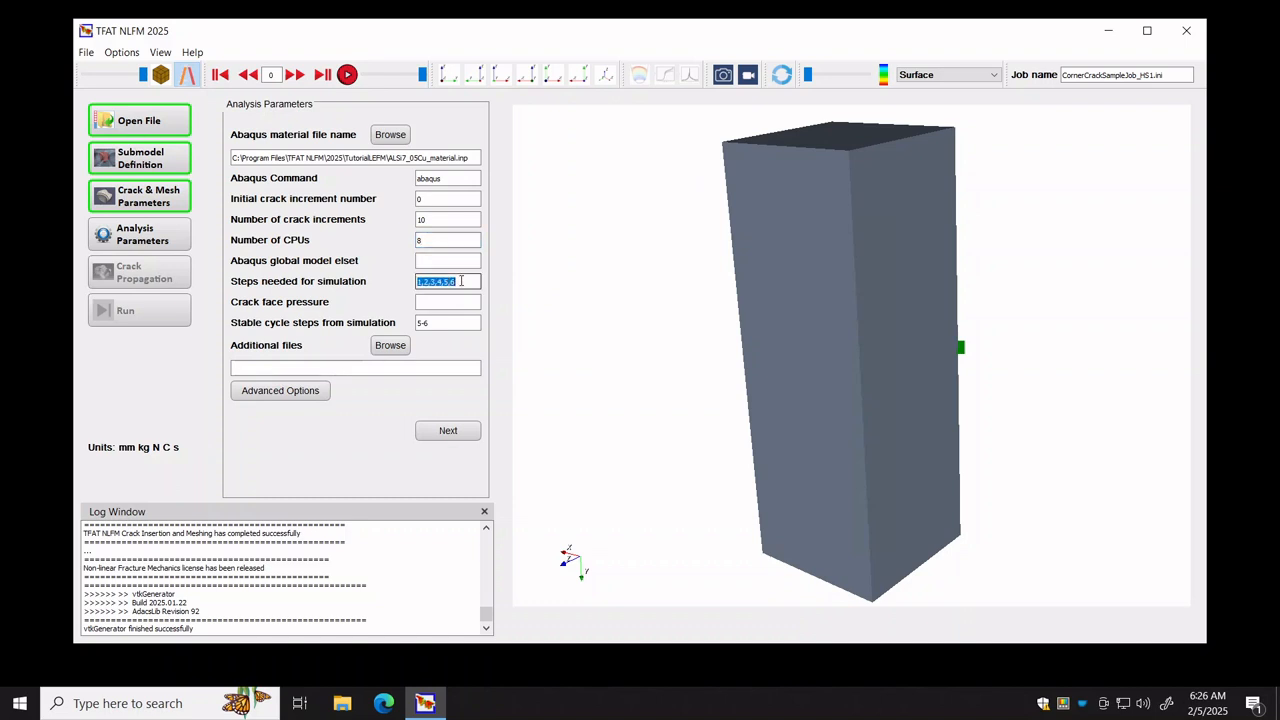
key("BackSpace")
type("1,2")
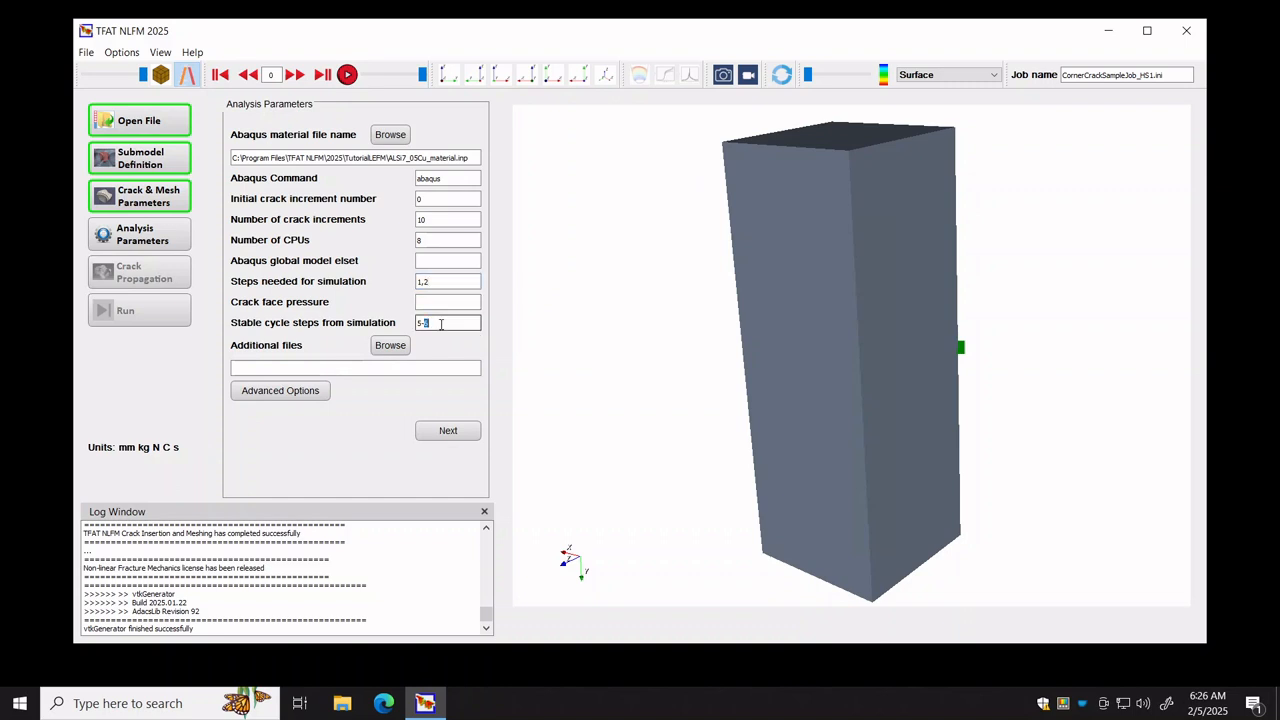
triple_click(440, 324)
key("BackSpace")
left_click(448, 432)
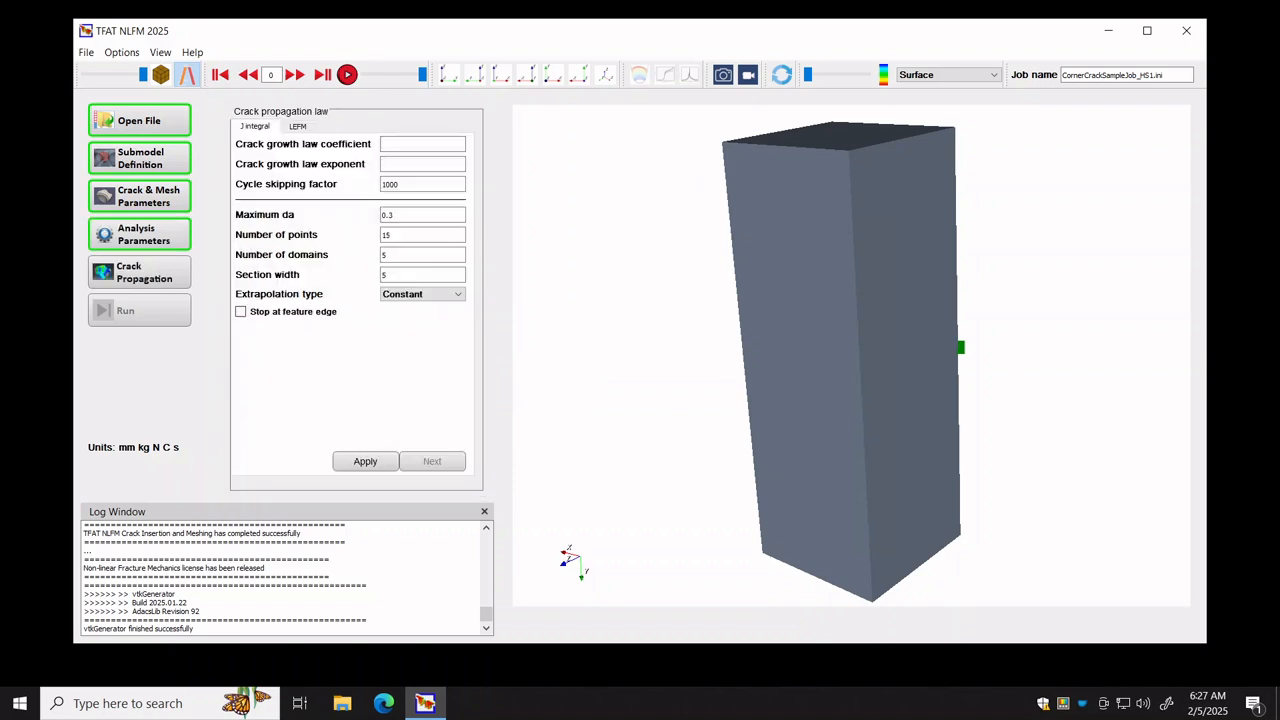
Choose the LEFM crack propagation law and set growth coefficient C to 5.079e-10 and exponent n to 2.3.
left_click(422, 144)
left_click(301, 128)
left_click(412, 144)
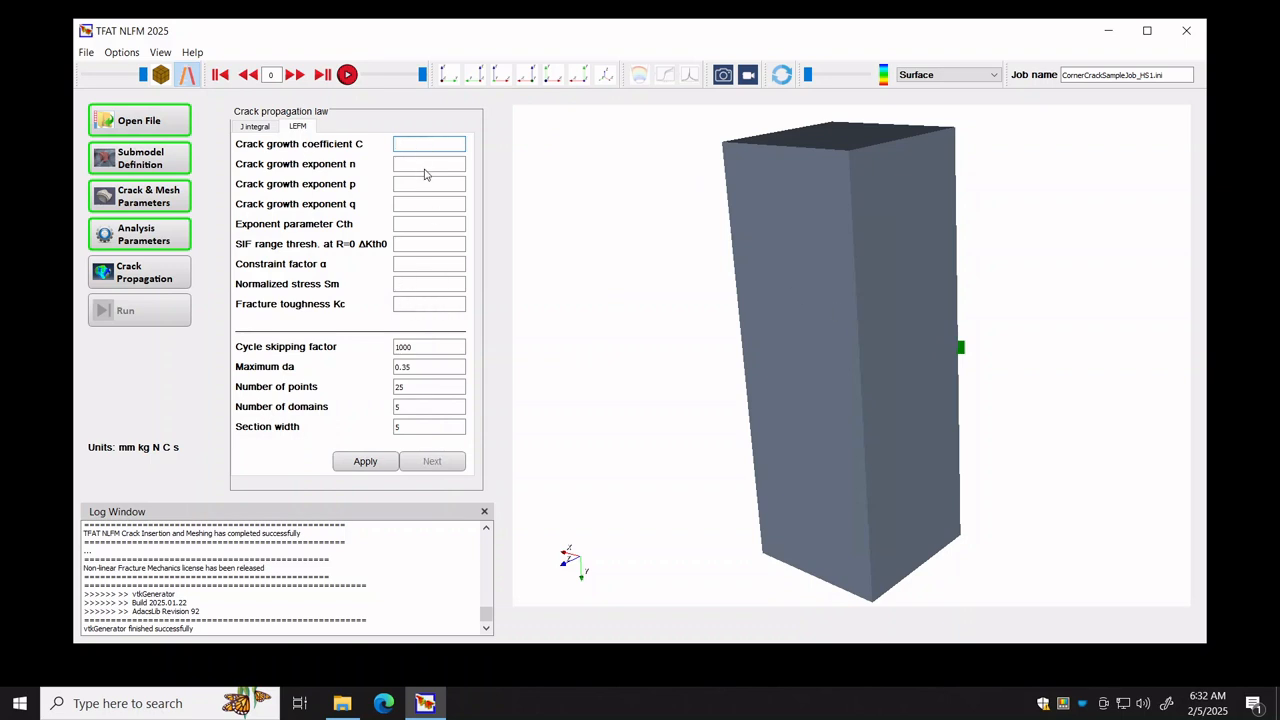
left_click(451, 143)
type("5.079e-10")
key("Tab")
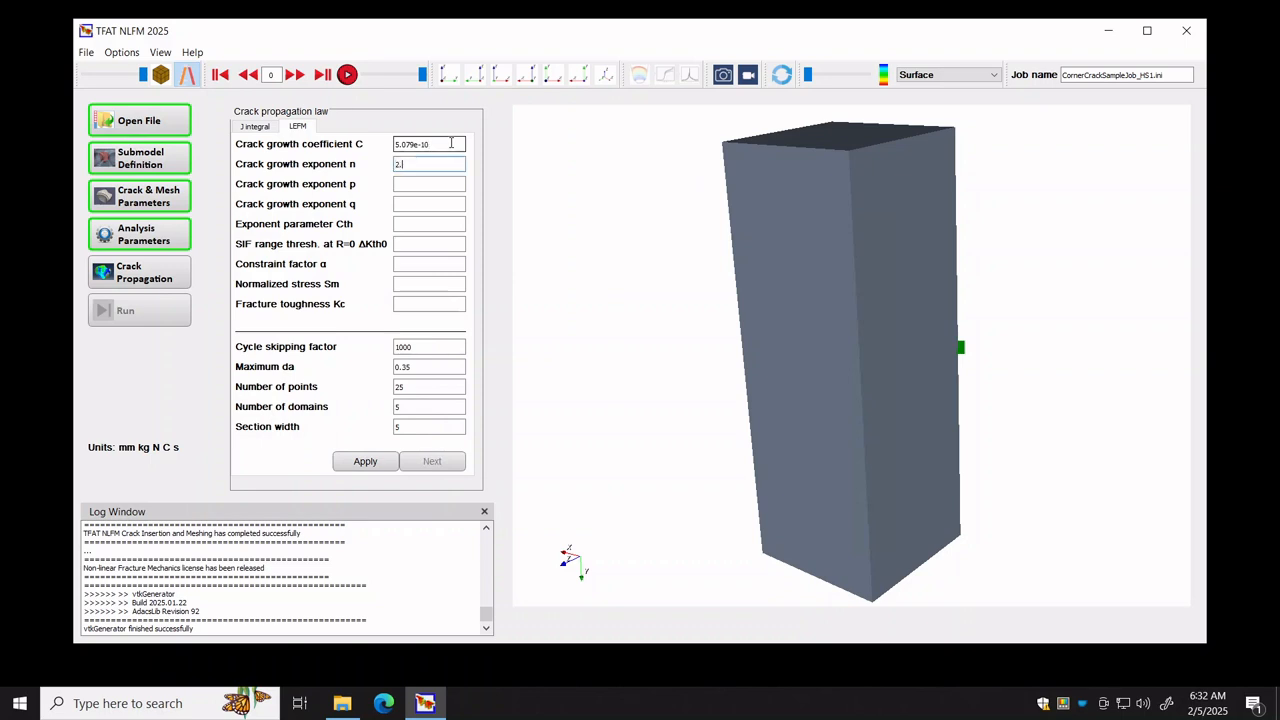
Set crack growth exponents p and q to 0.5 each and exponent parameter Cth to 2.6.
key("Tab")
type("0.5")
key("Tab")
type("0.5")
key("Tab")
type("2.6")
Set the SIF range threshold ΔKth0 to 260.94, constraint factor α to 2.5, normalized stress Sm to 0.3 and fracture toughness Kc to 500.
key("Tab")
type("260.9")
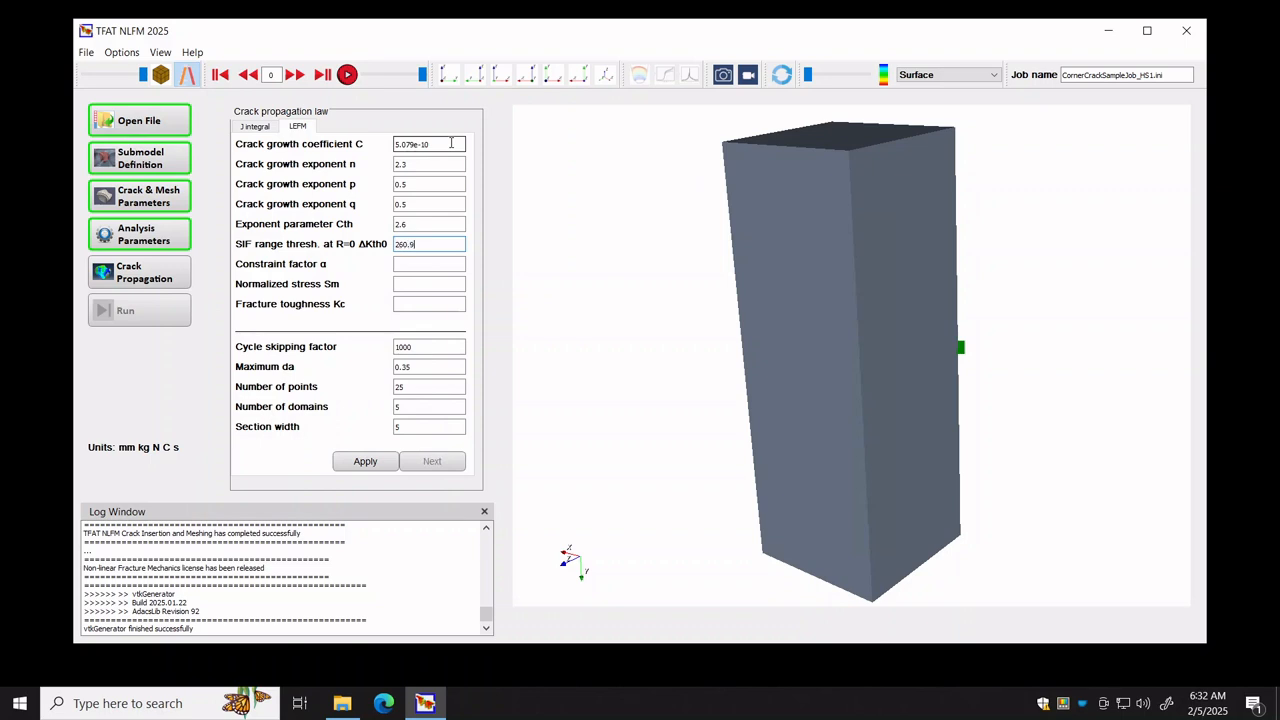
type("4")
key("Tab")
key("Tab")
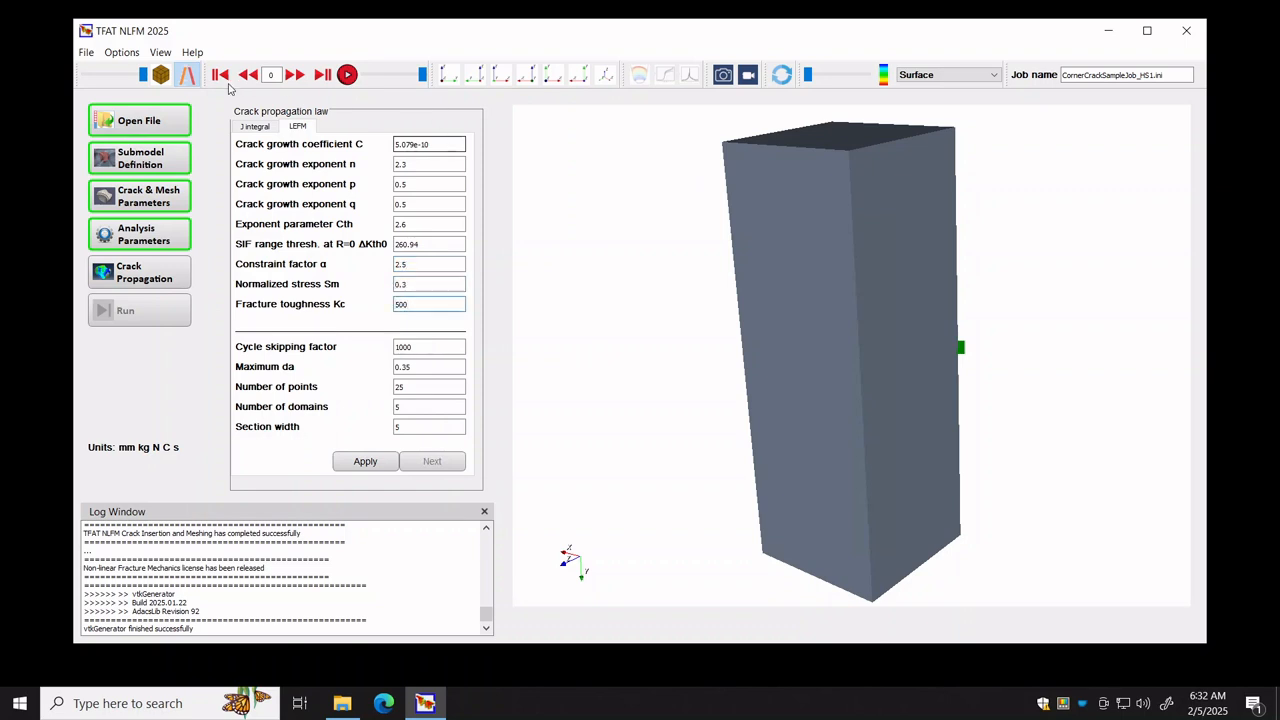
Set the cycle skipping factor to 4000, apply the crack propagation settings and continue to the run stage.
left_click(404, 347)
key("Left")
key("BackSpace")
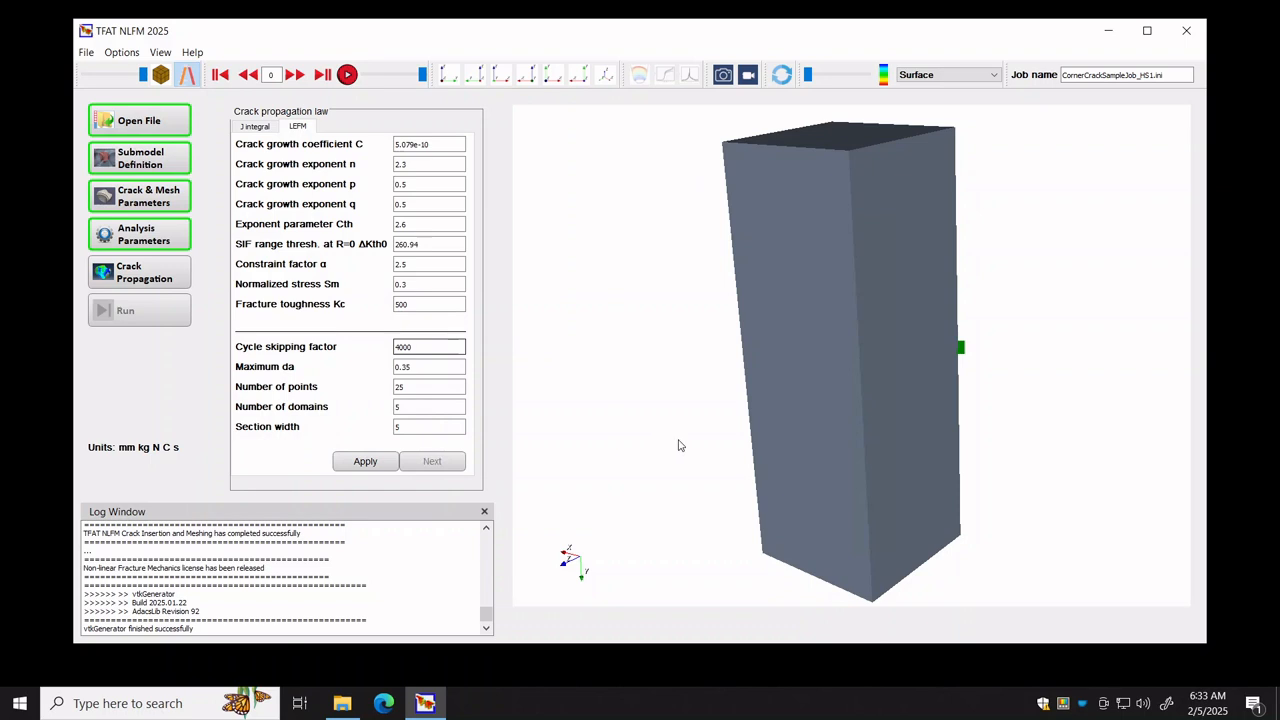
left_click(376, 466)
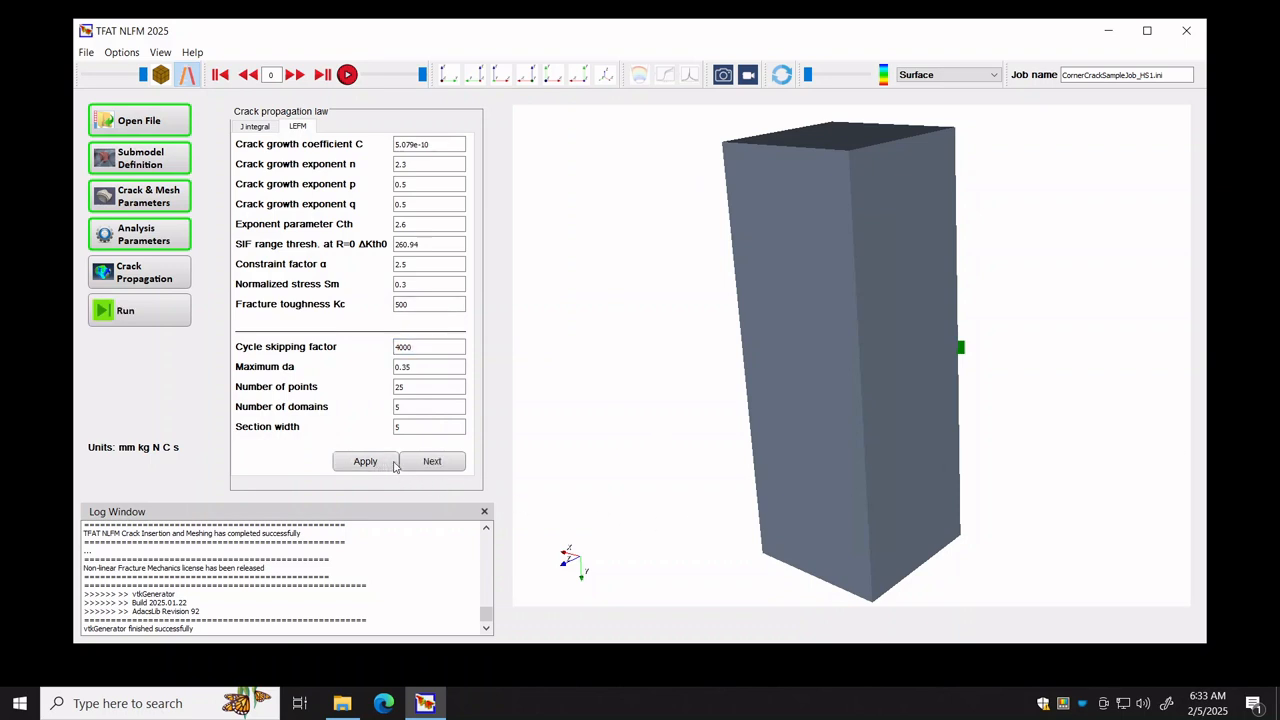
left_click(428, 466)
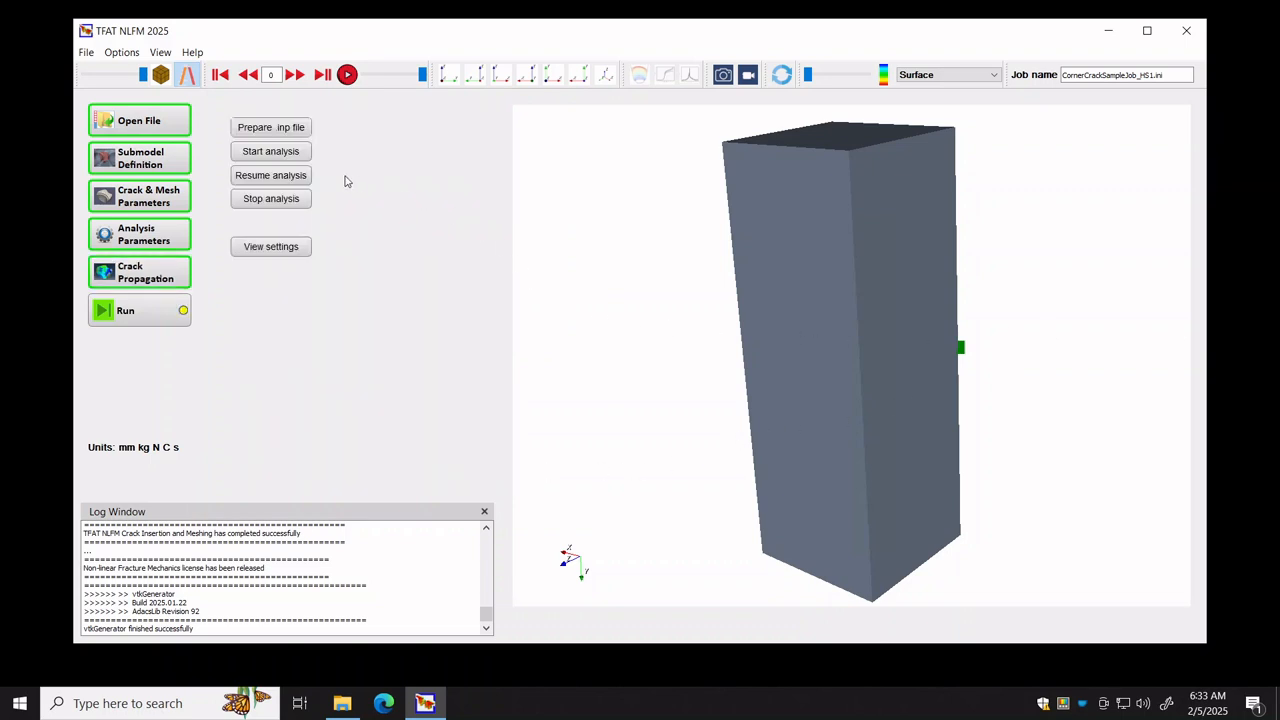
Prepare the submodel .inp file by setting the solid section's elset to PART1, then save and close it.
left_click(297, 129)
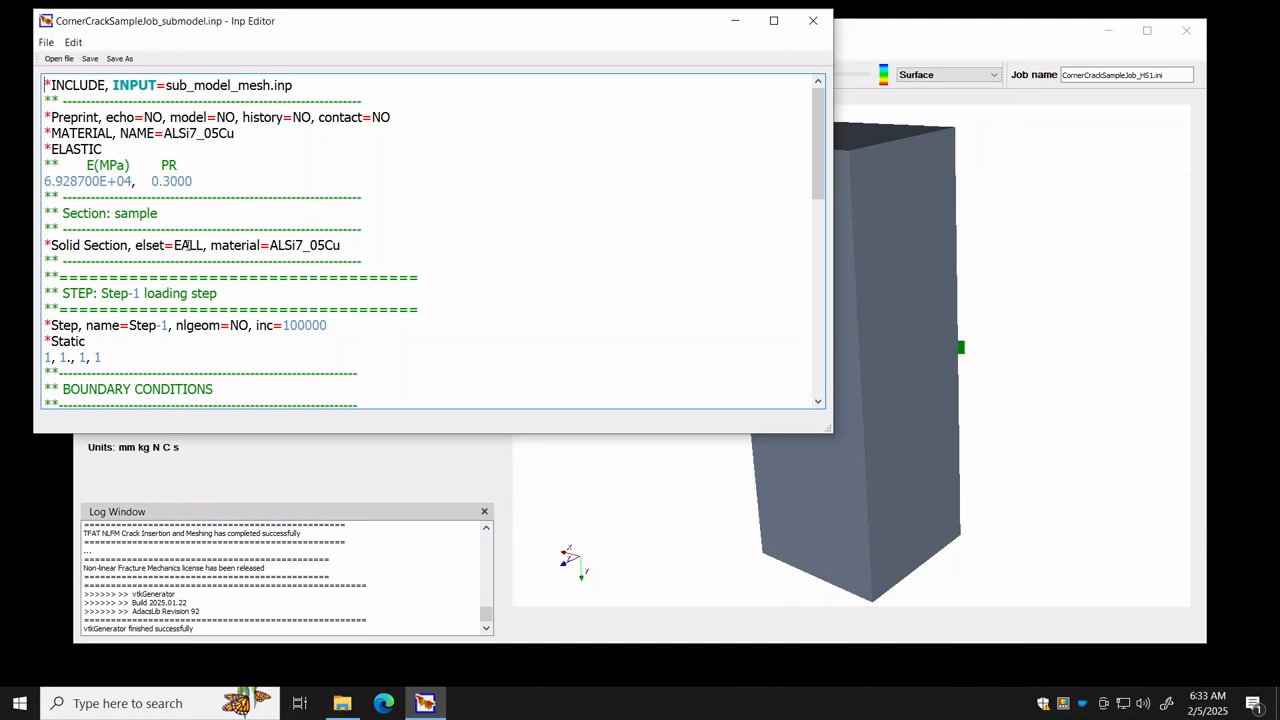
double_click(189, 245)
type("PART")
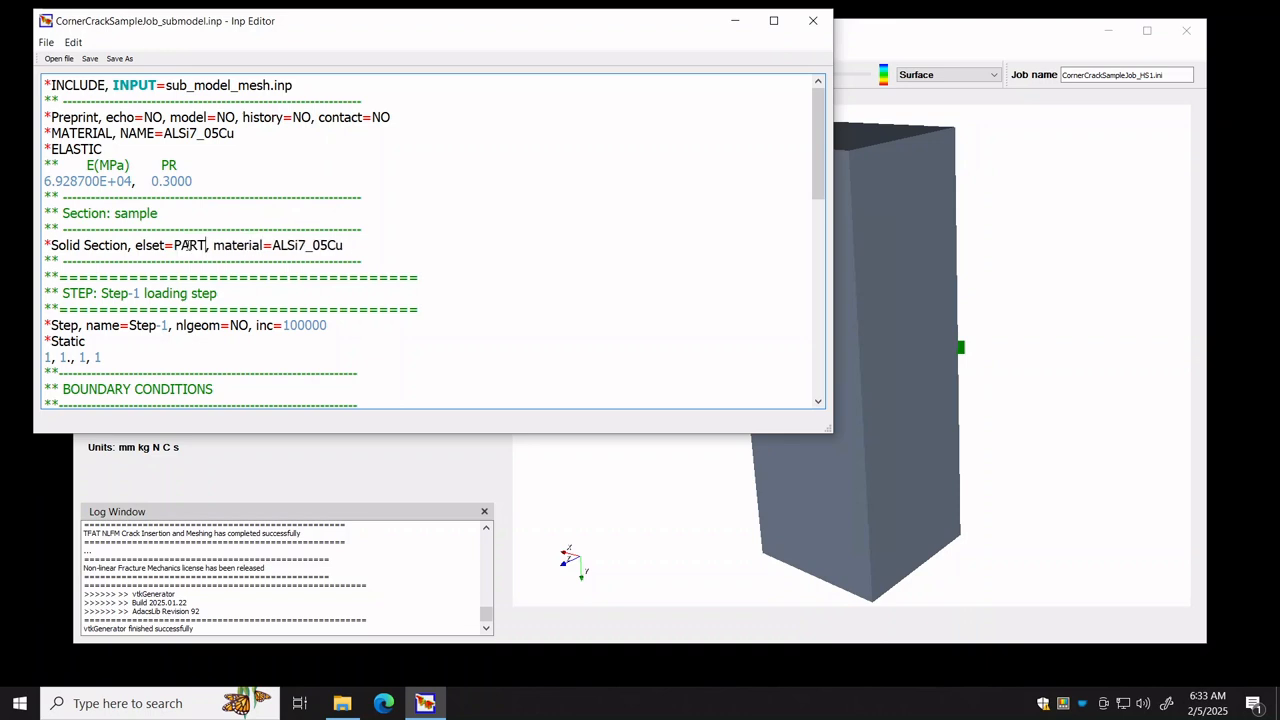
type("1")
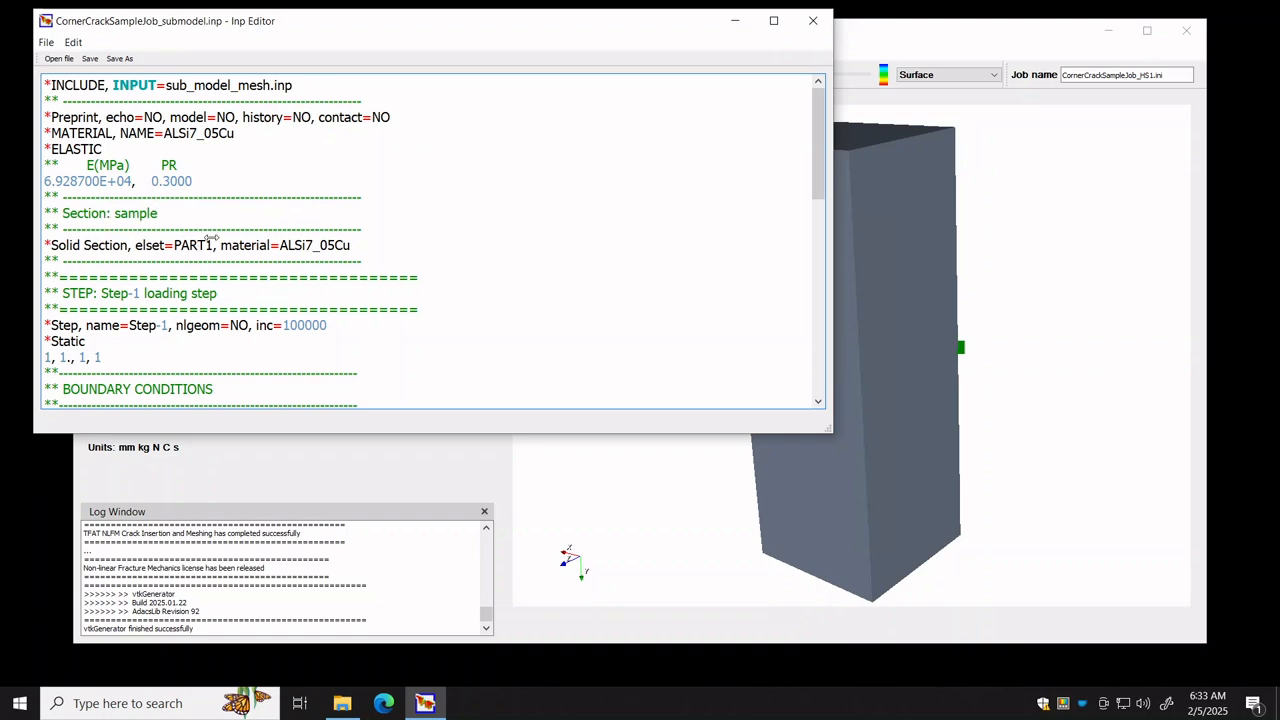
scroll(212, 237, "down", 6)
scroll(212, 237, "down", 3)
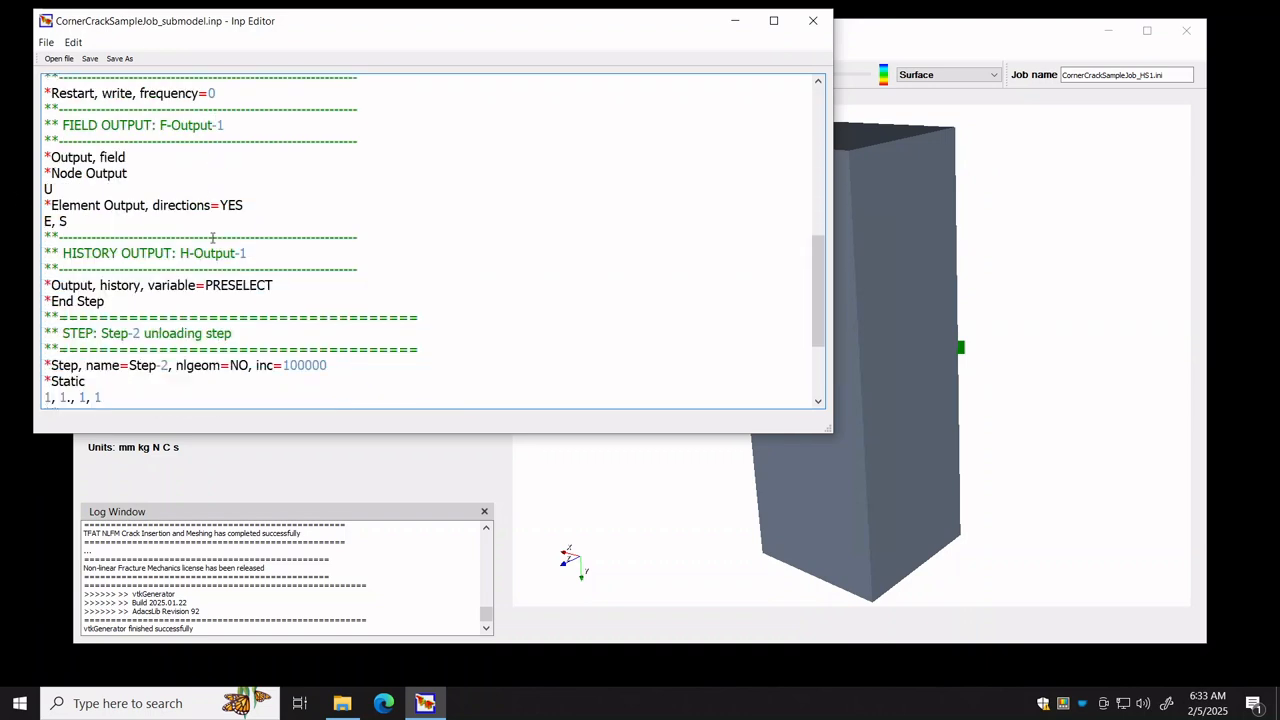
scroll(212, 237, "up", 6)
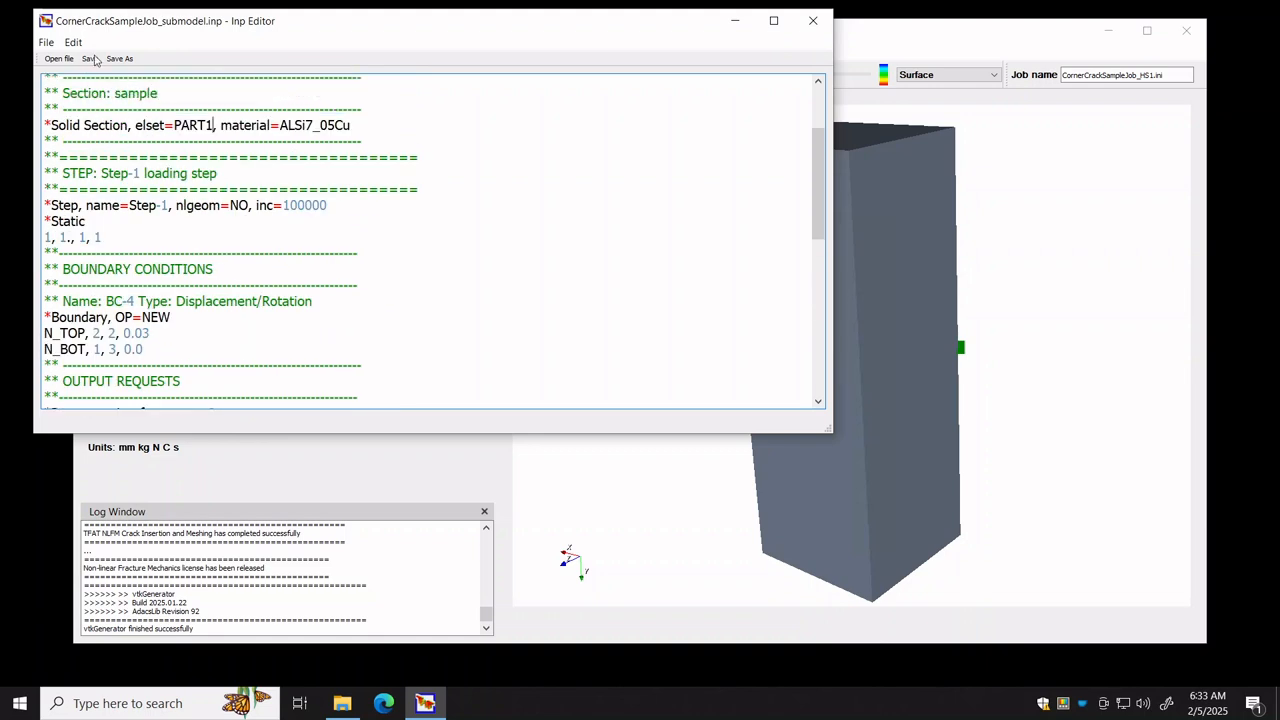
left_click(813, 20)
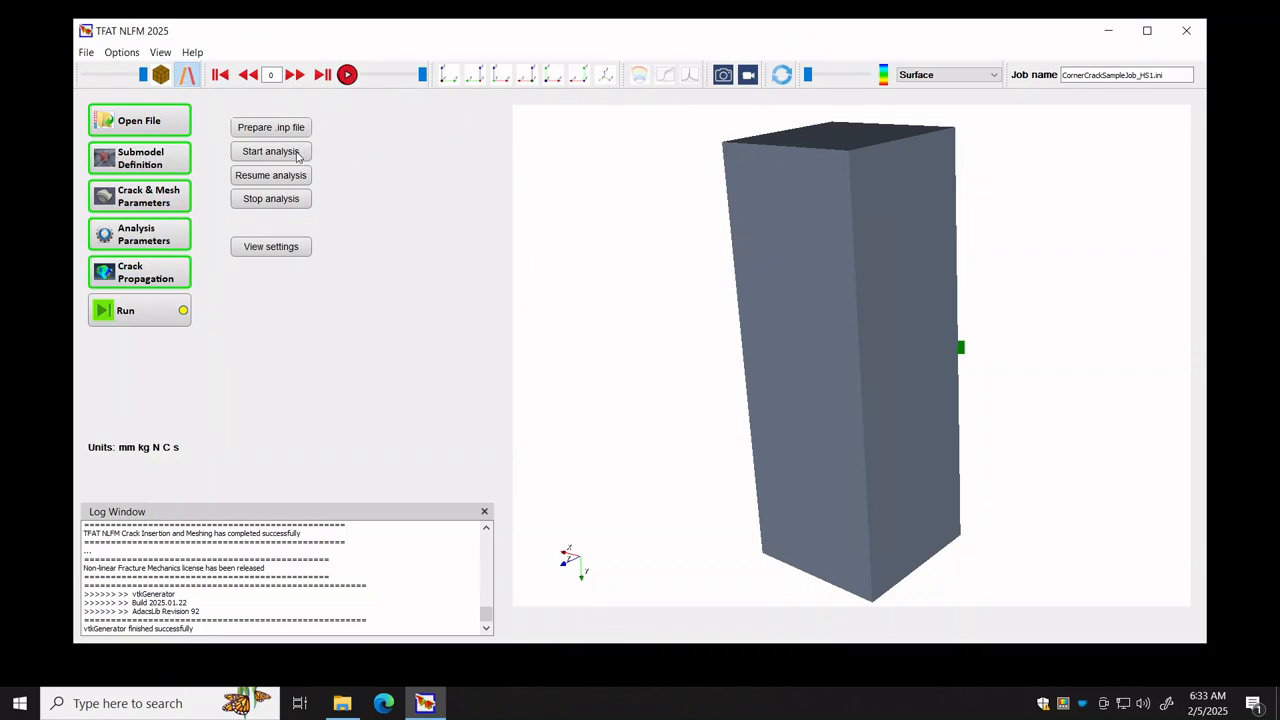
Start the crack propagation analysis and load its results once the run is done.
left_click(296, 156)
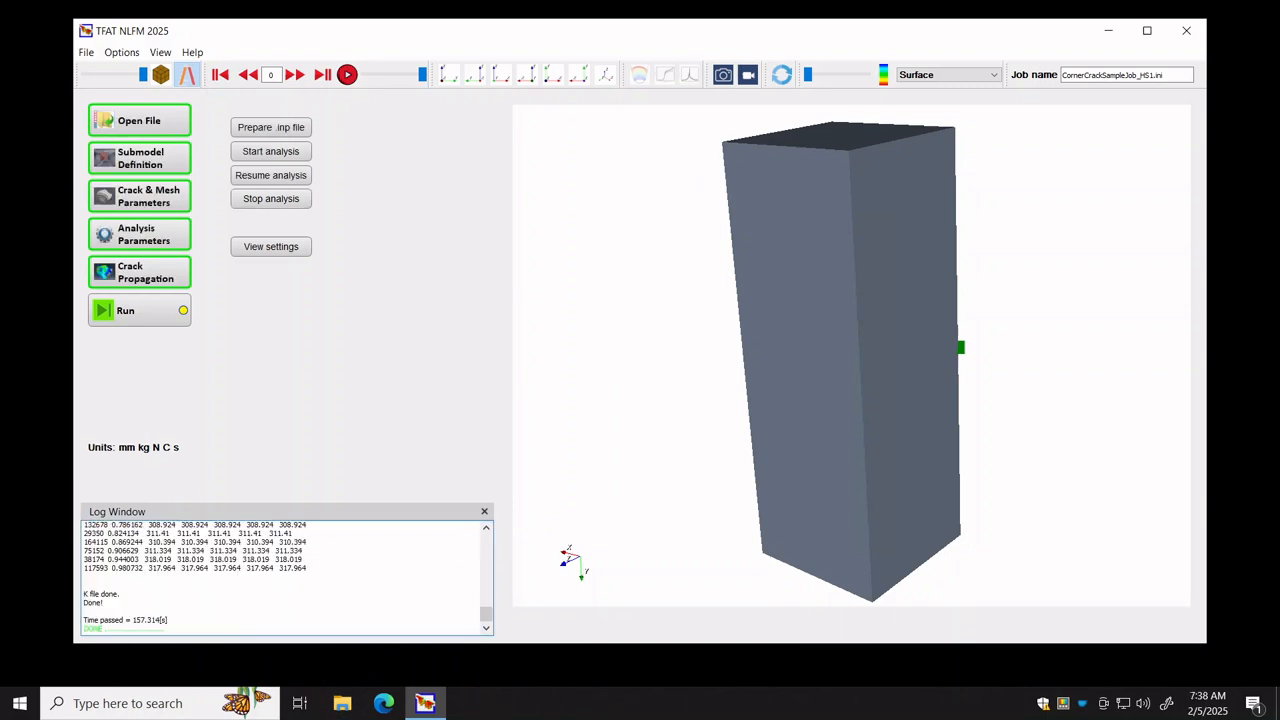
left_click(782, 76)
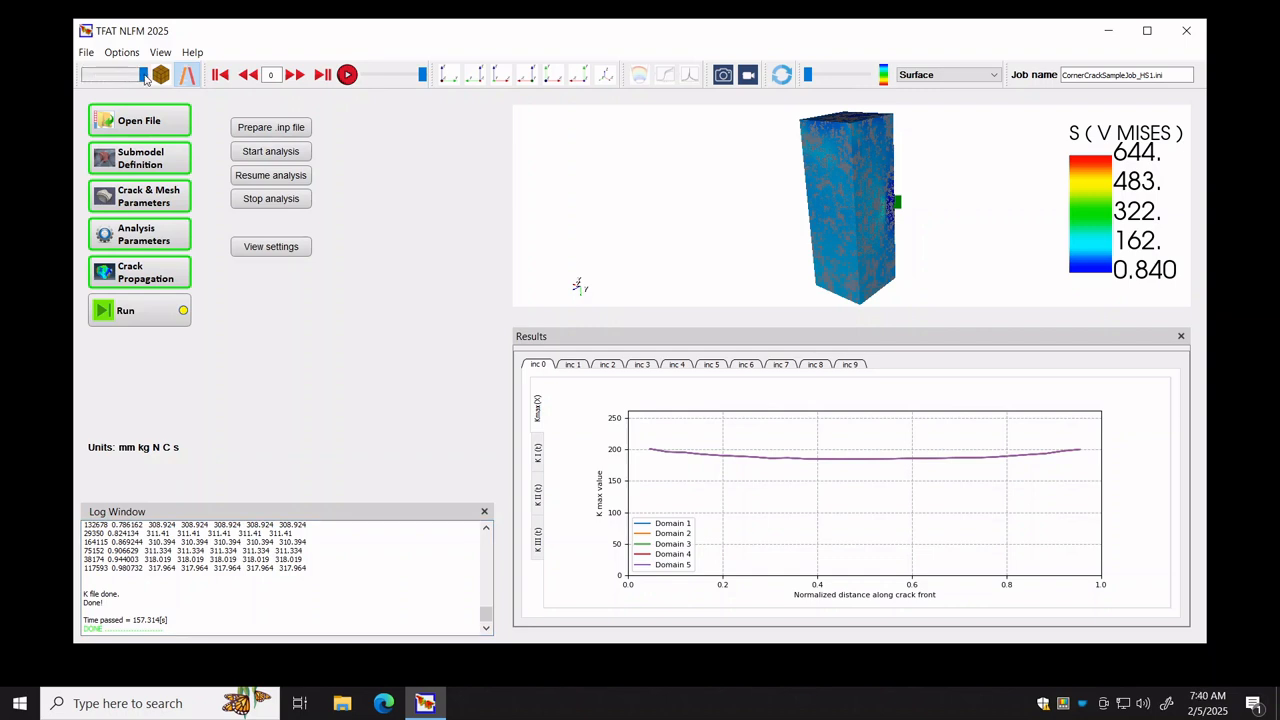
Make the overlaid original model fully transparent and inspect the von Mises stress around the corner crack.
left_click_drag(143, 78, 86, 77)
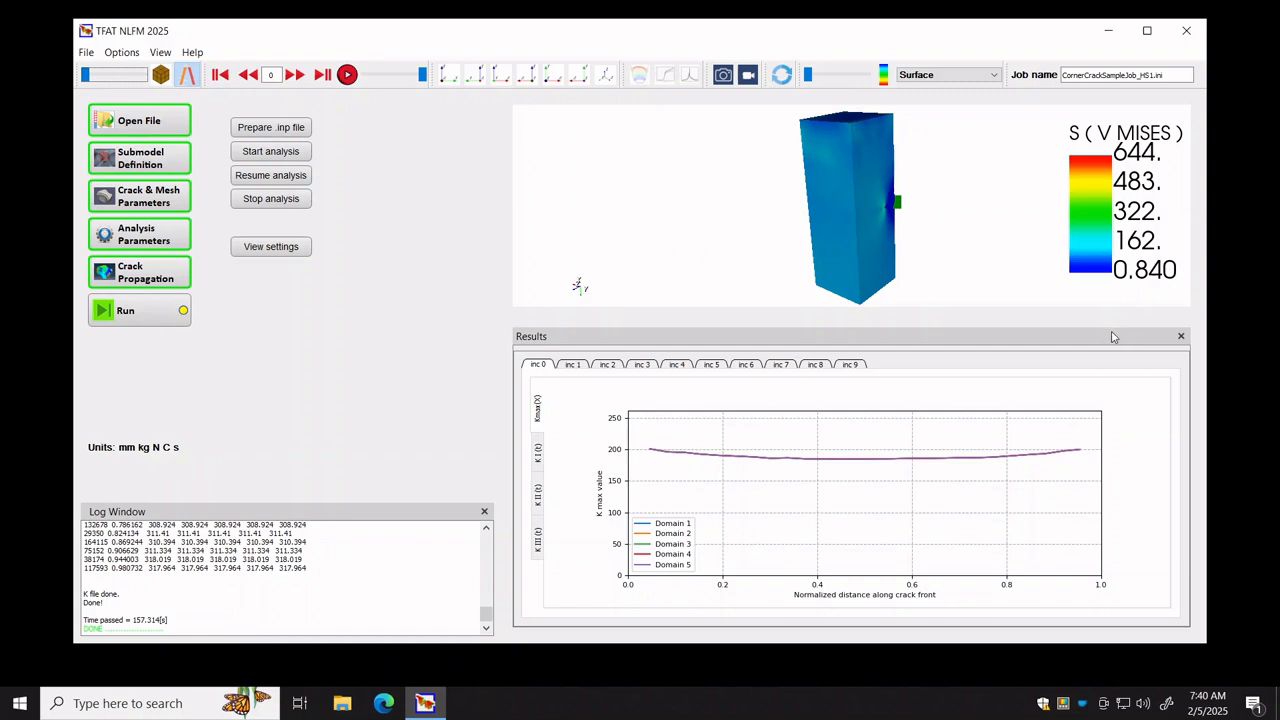
left_click_drag(838, 248, 909, 263)
left_click_drag(800, 282, 859, 167)
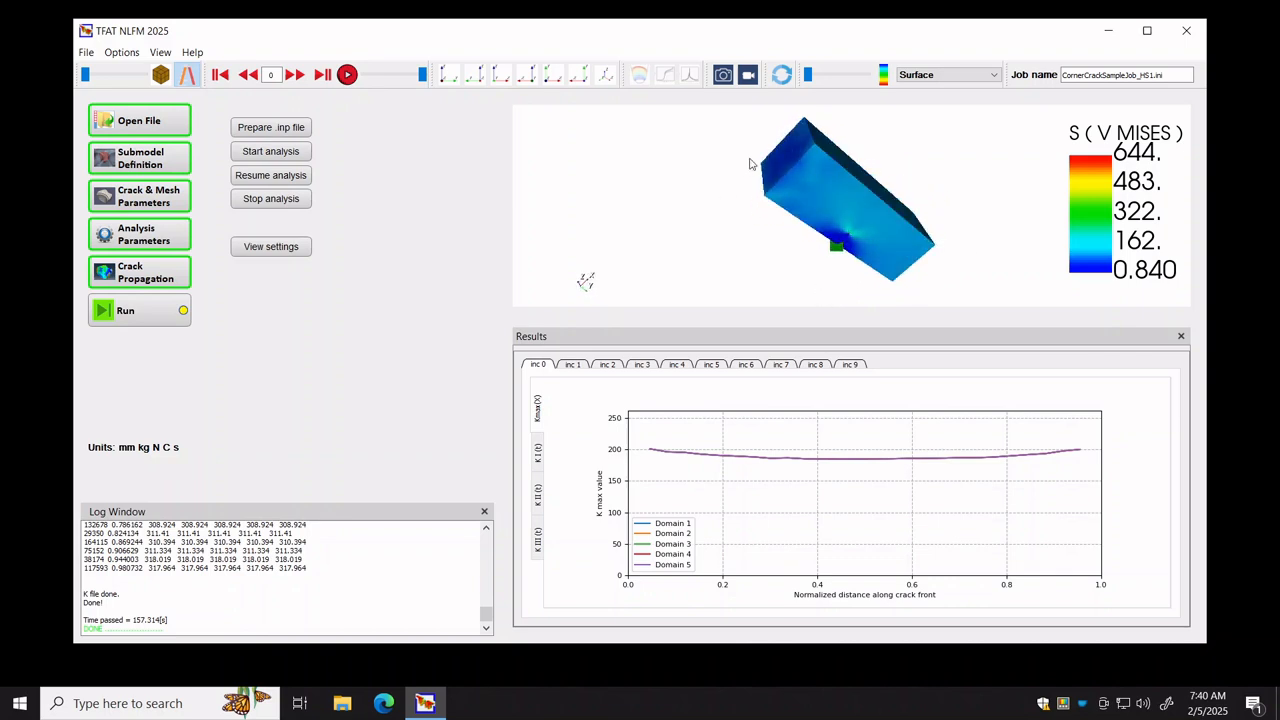
left_click_drag(780, 153, 797, 147)
left_click_drag(719, 173, 815, 115)
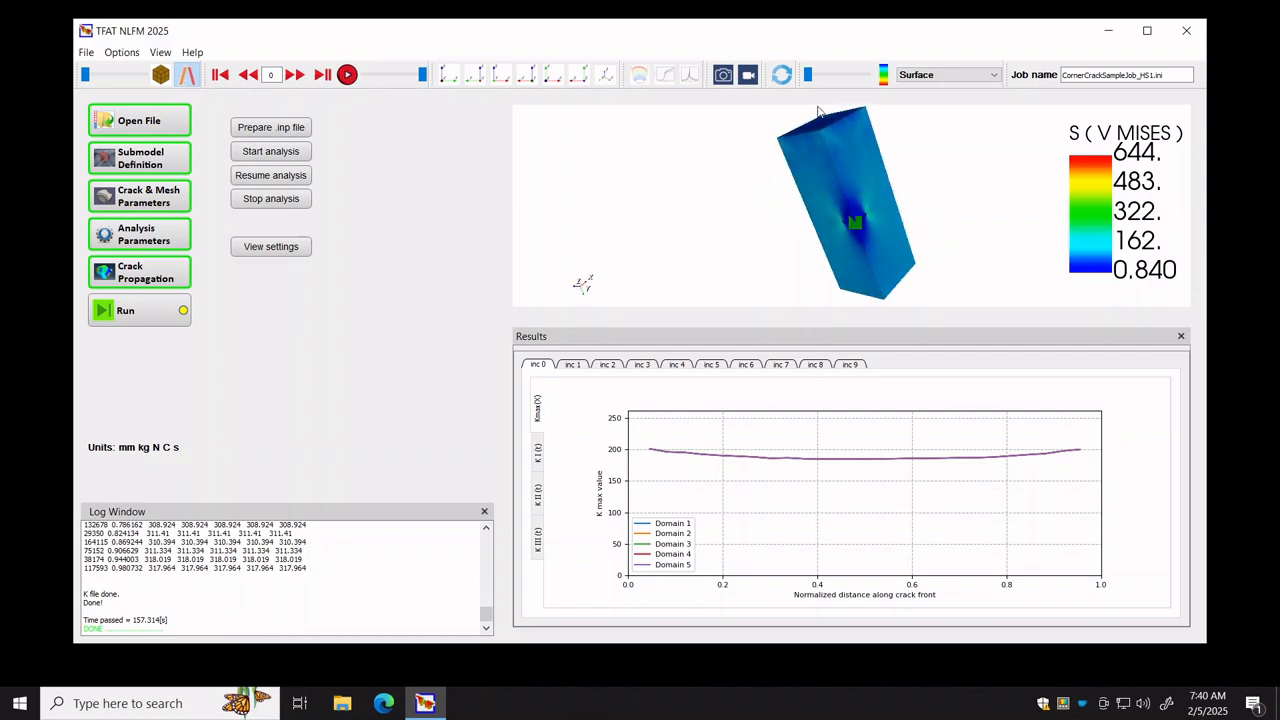
Display the stress model as Surface with edges and close the Results charts to enlarge the crack region.
left_click(930, 75)
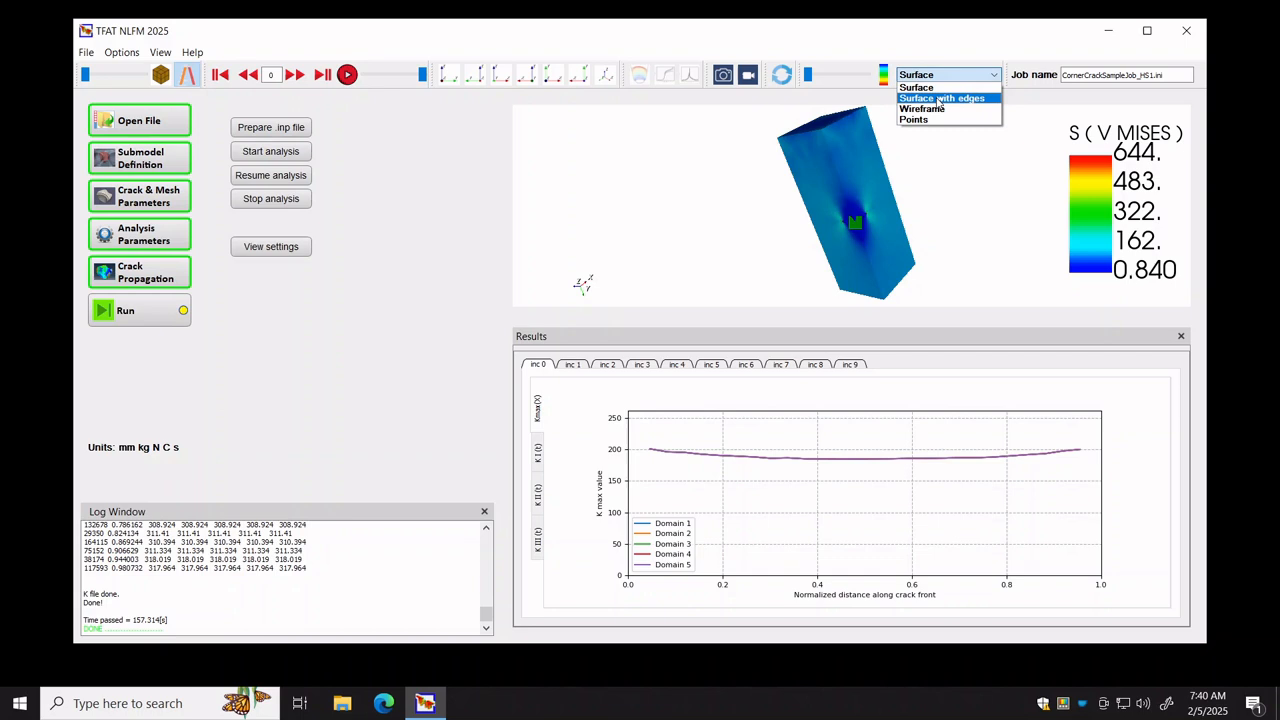
left_click(940, 98)
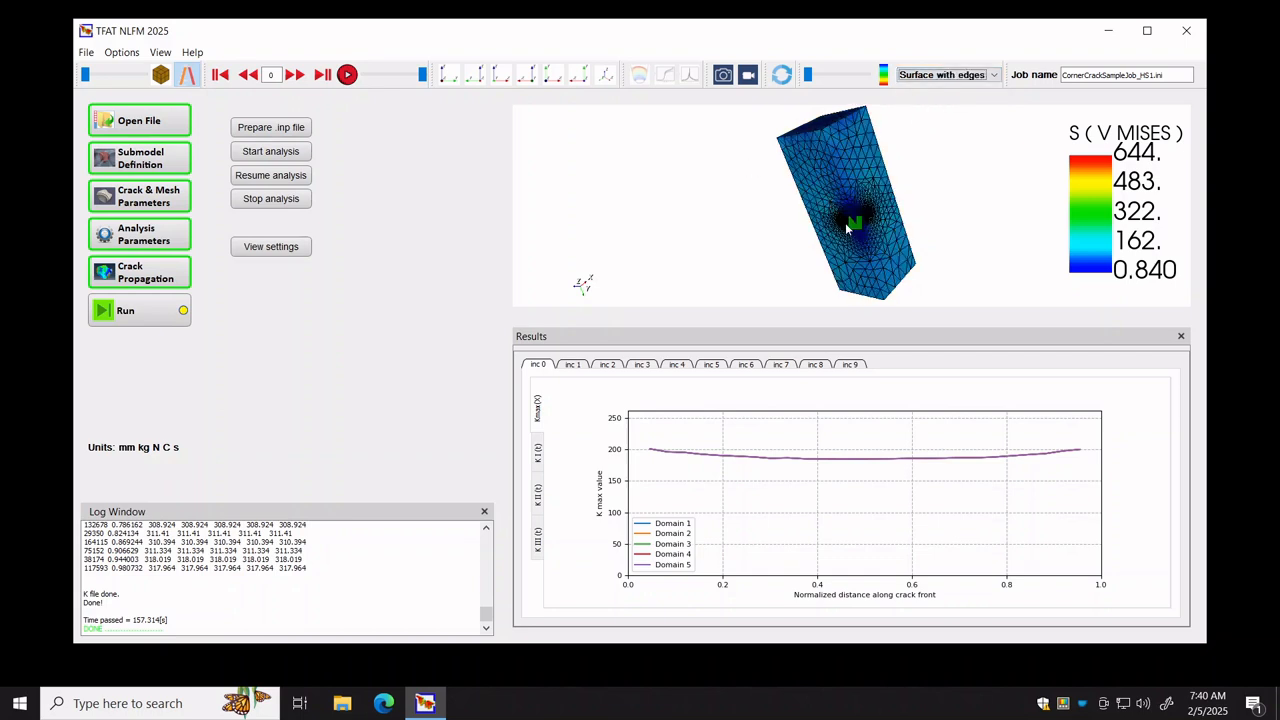
scroll(870, 225, "up", 3)
scroll(859, 211, "up", 5)
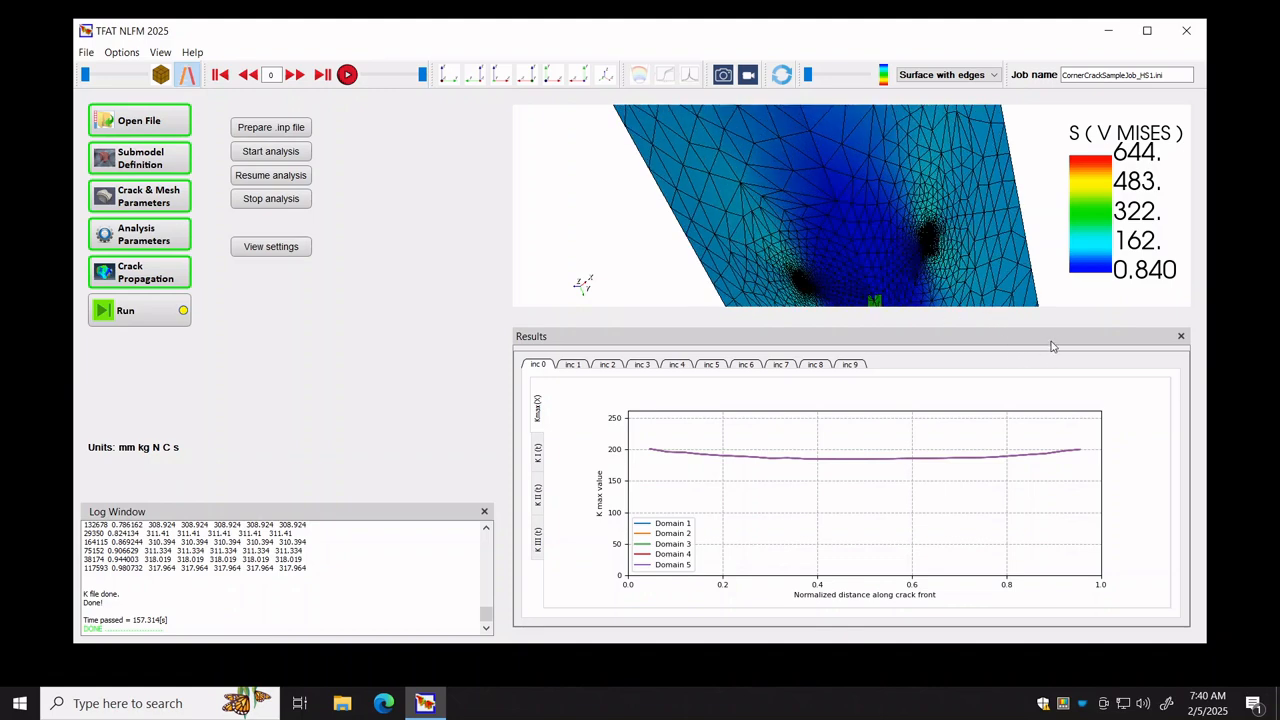
left_click(1181, 338)
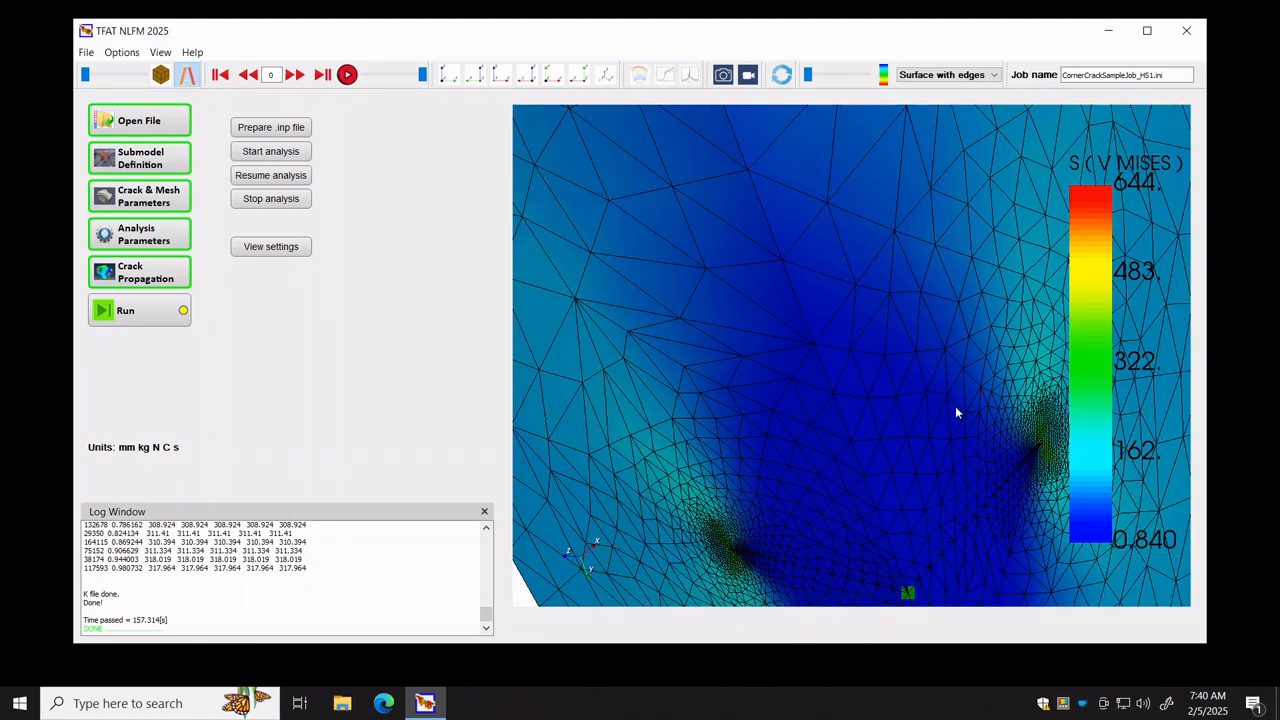
left_click_drag(915, 445, 896, 437)
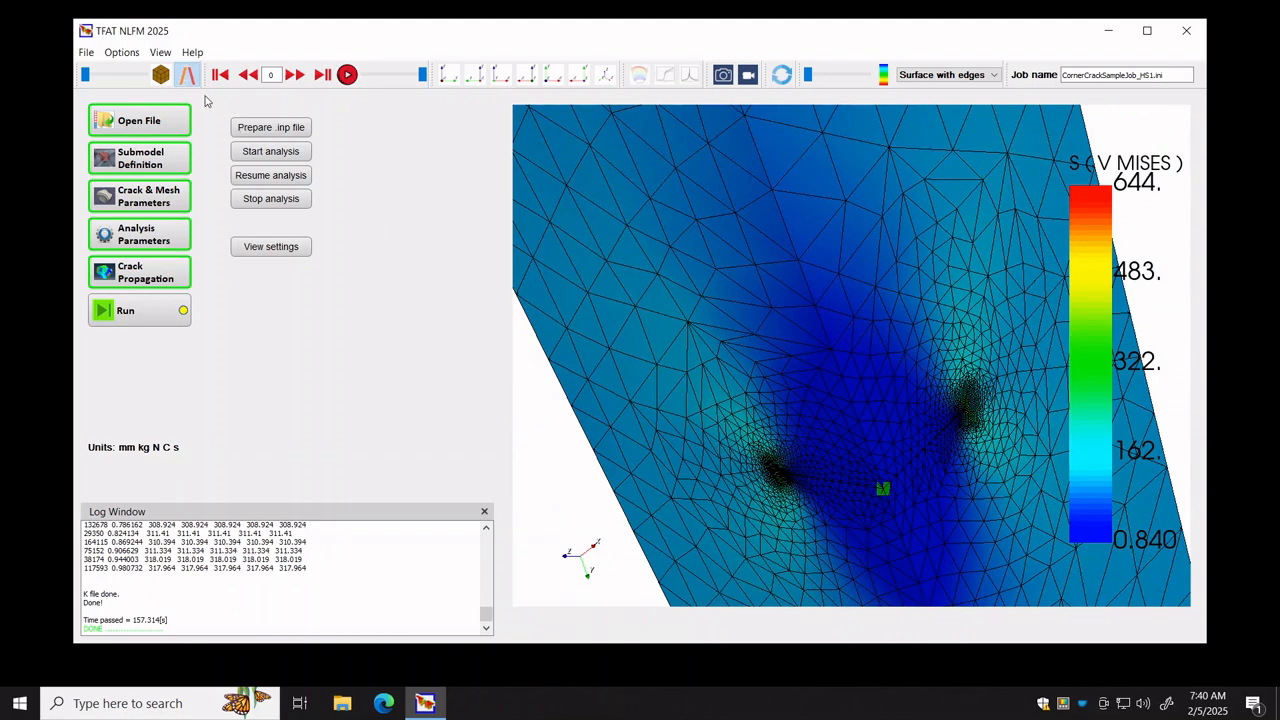
Step forward through the crack propagation increments one by one to examine the growing crack and its stress field.
left_click(293, 75)
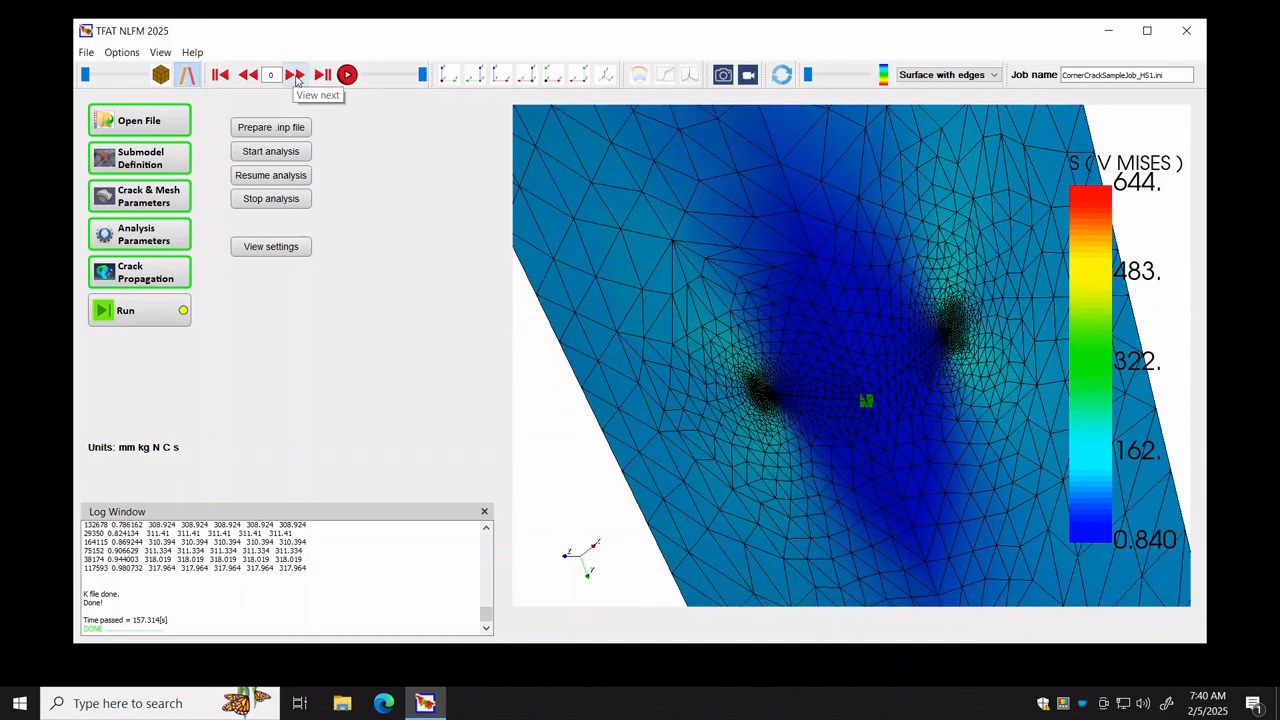
left_click(294, 75)
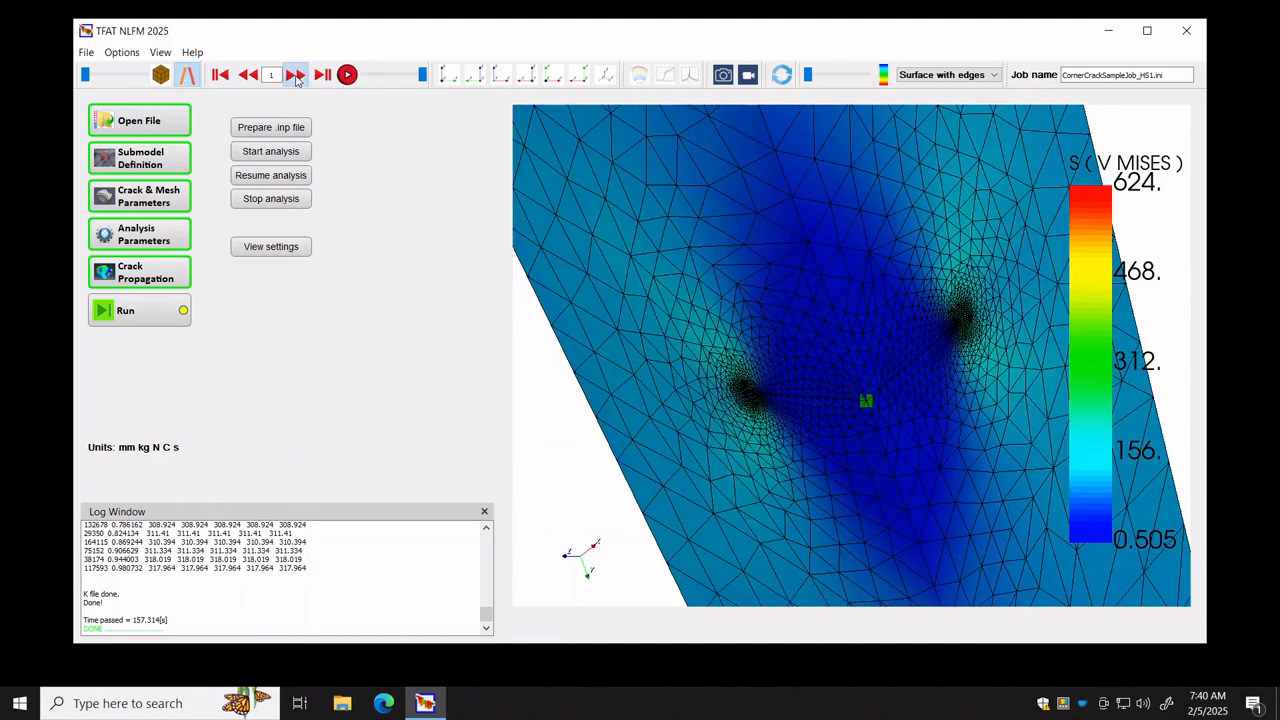
left_click(294, 75)
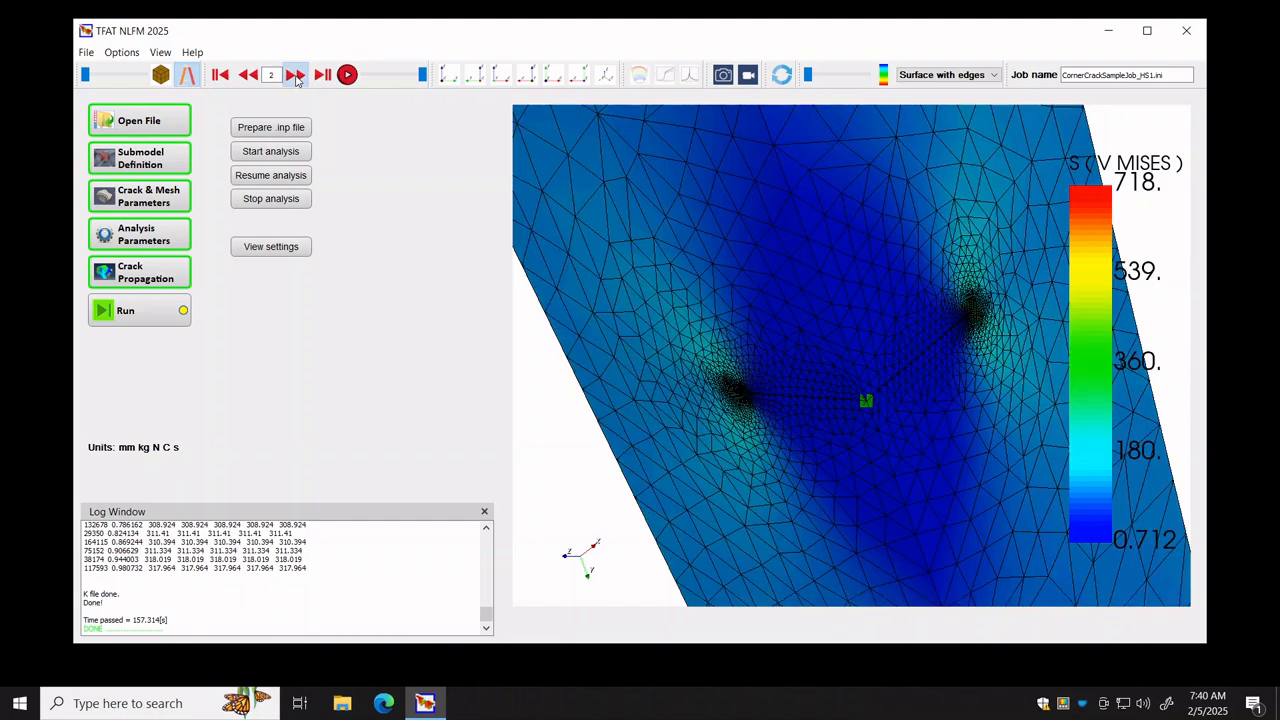
left_click(294, 75)
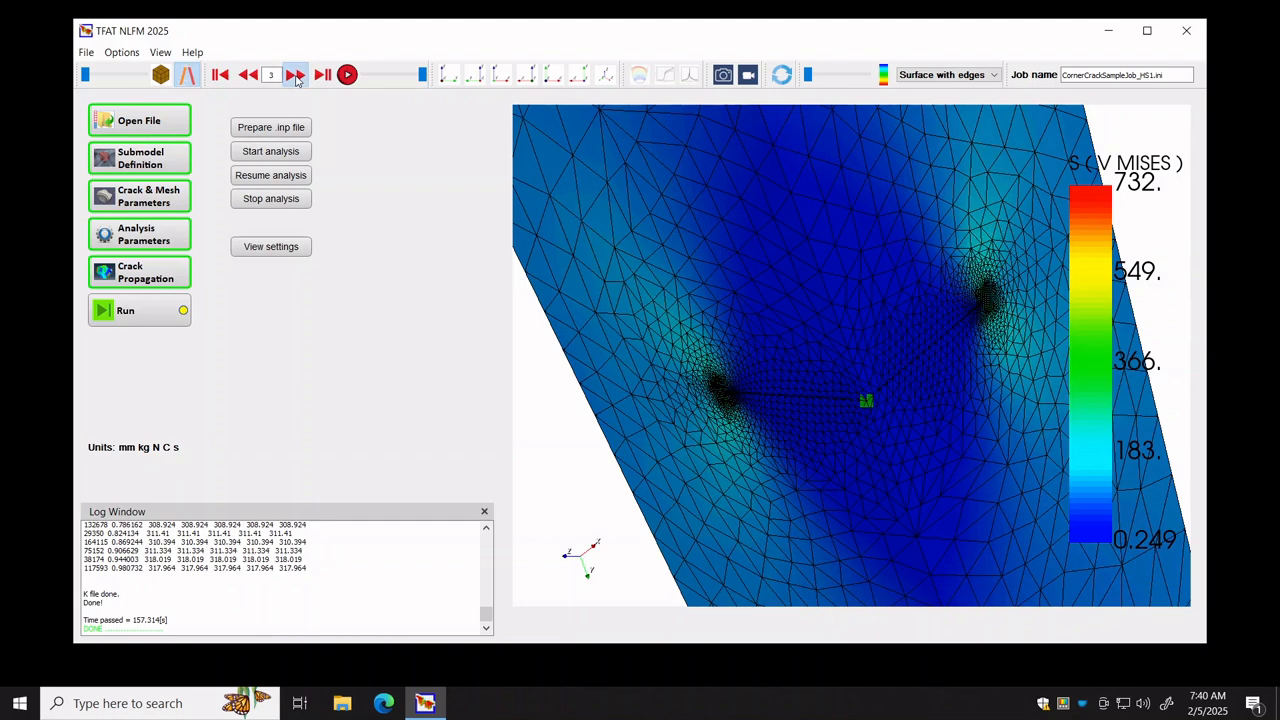
left_click(294, 75)
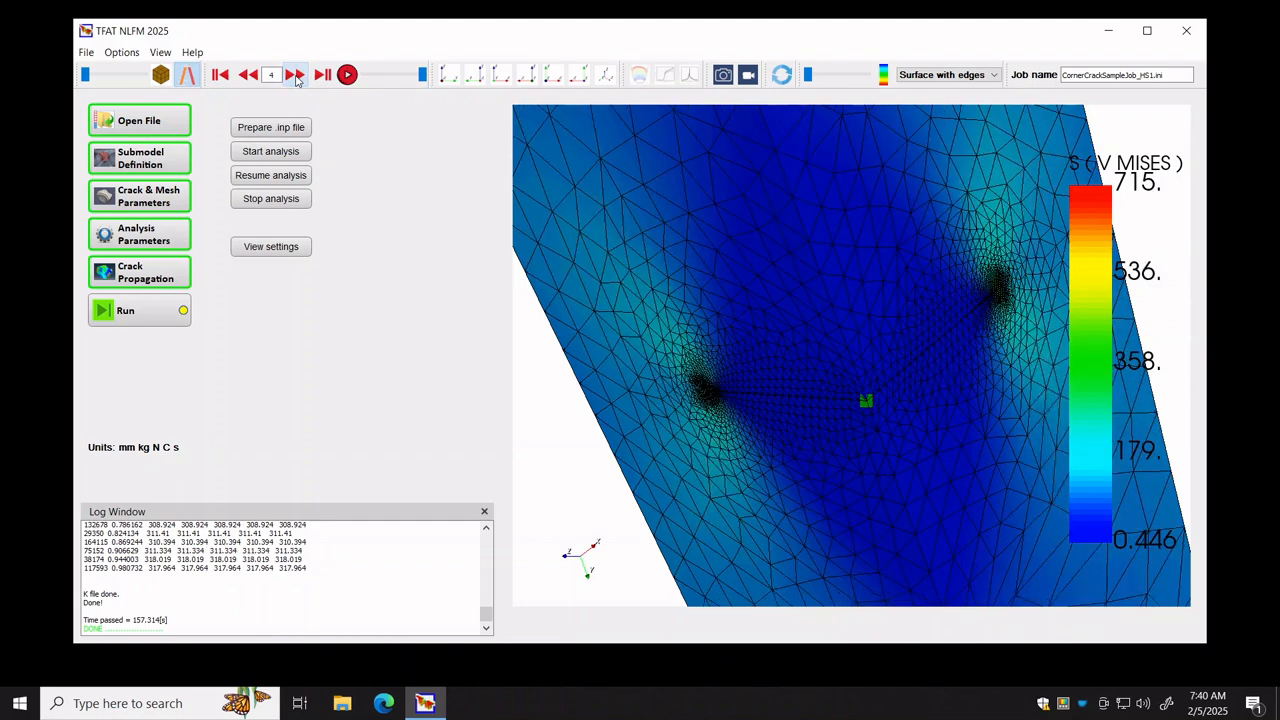
left_click(294, 75)
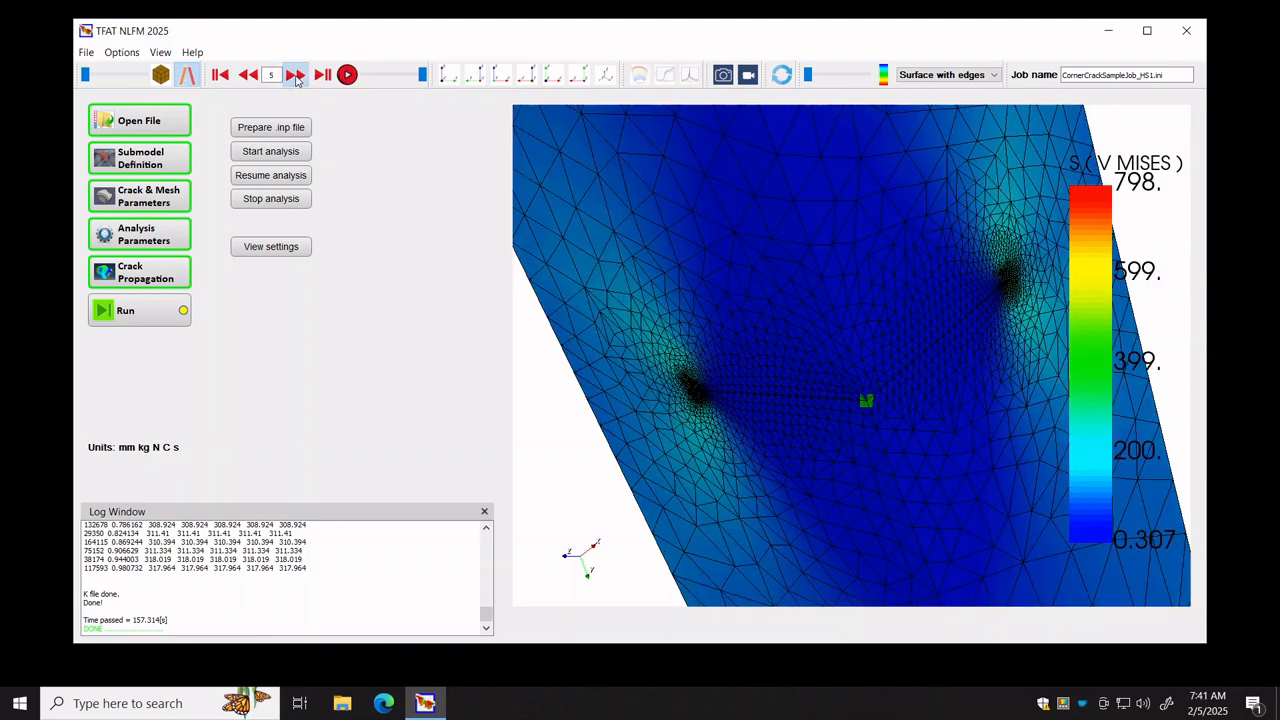
left_click(294, 75)
Compare the first and last increments, play the full crack growth animation and return to increment 0.
left_click(222, 75)
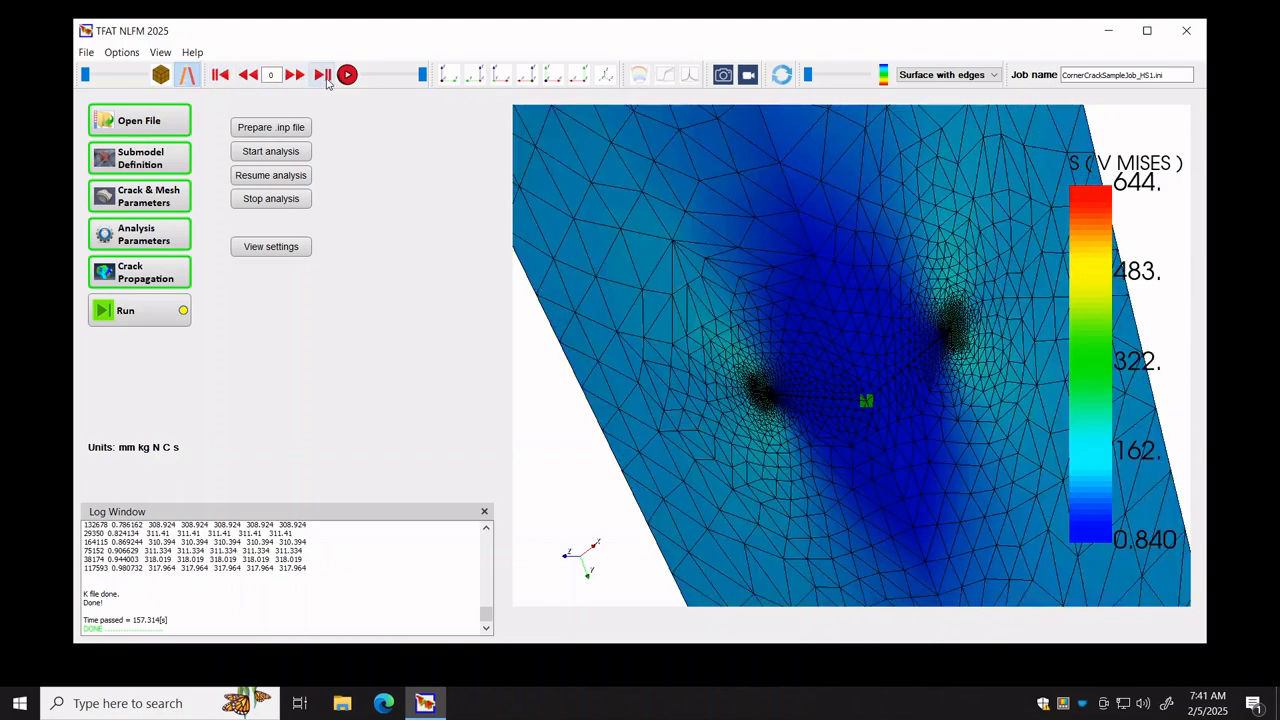
left_click(325, 79)
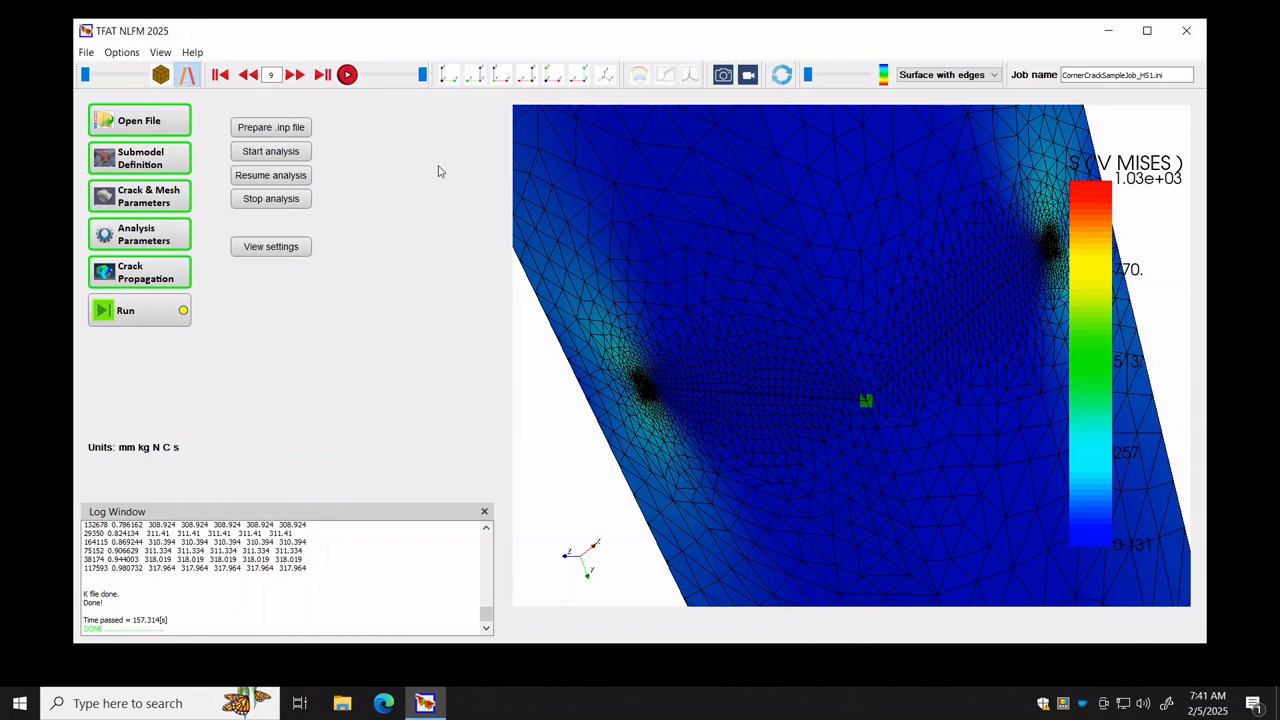
left_click(222, 75)
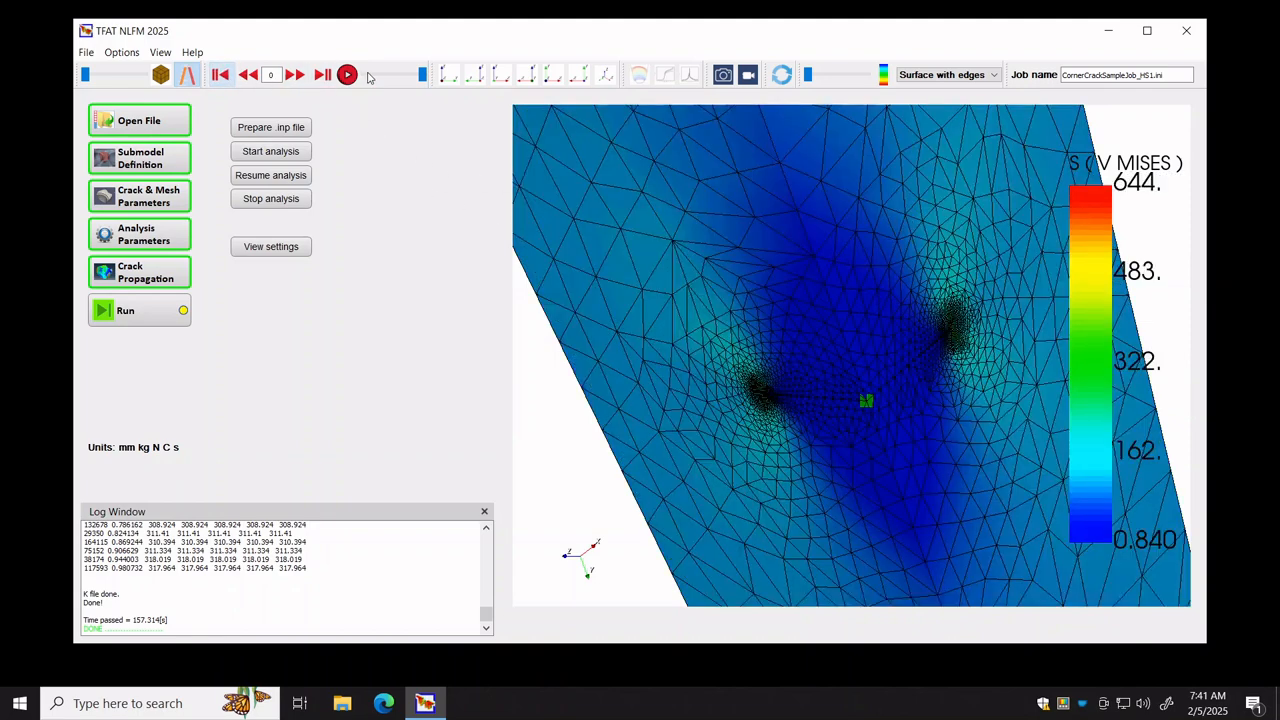
left_click(347, 78)
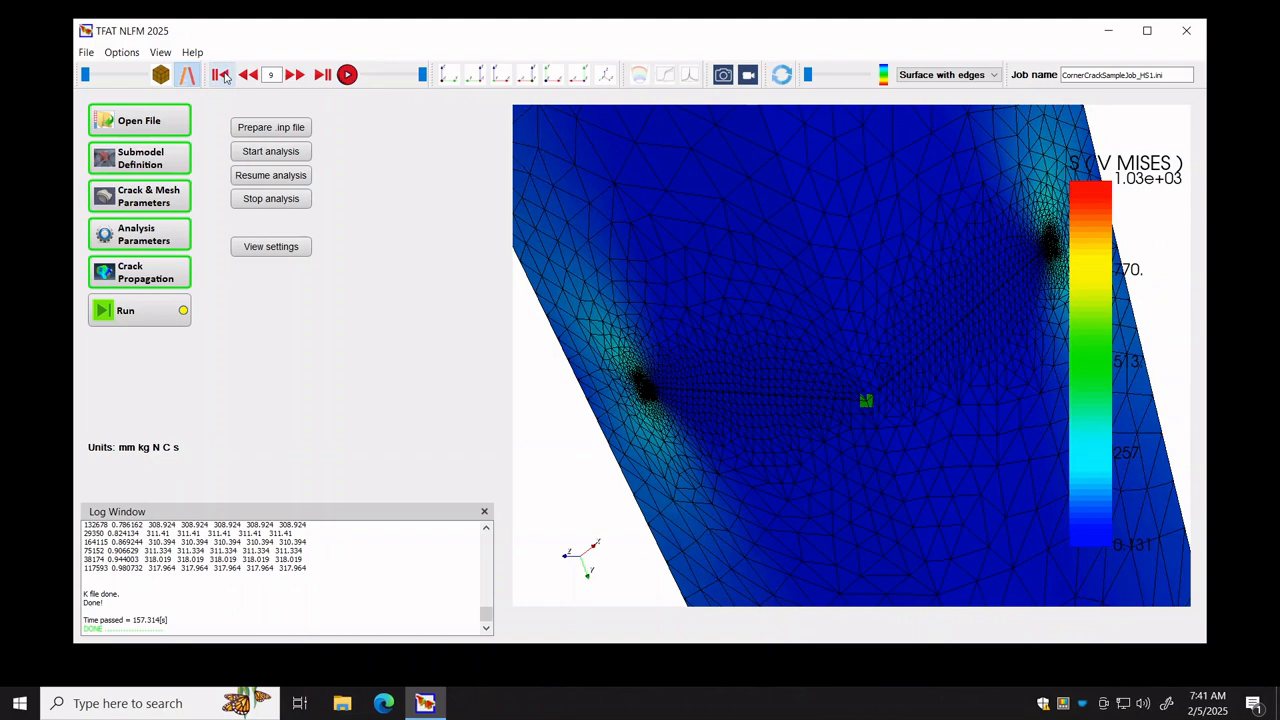
left_click(224, 74)
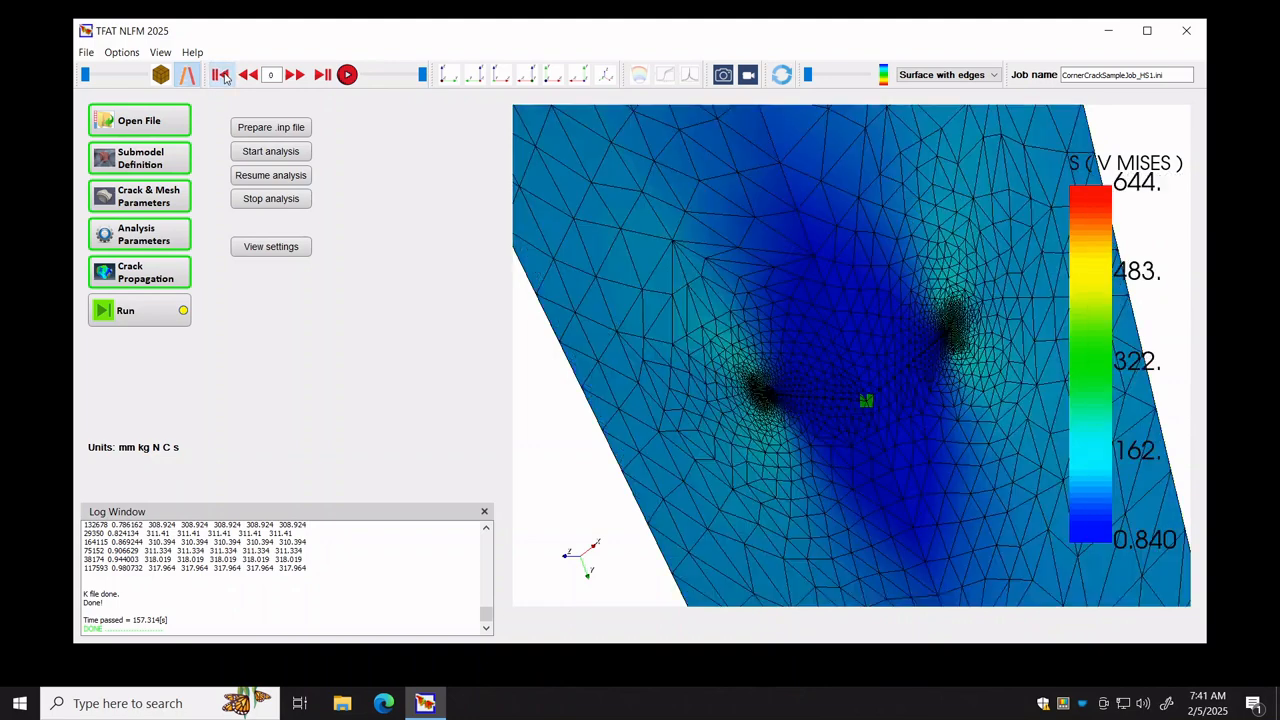
Display the crack fronts coloured by cycles and open the a = f(N) crack depth curve beside them.
left_click(640, 76)
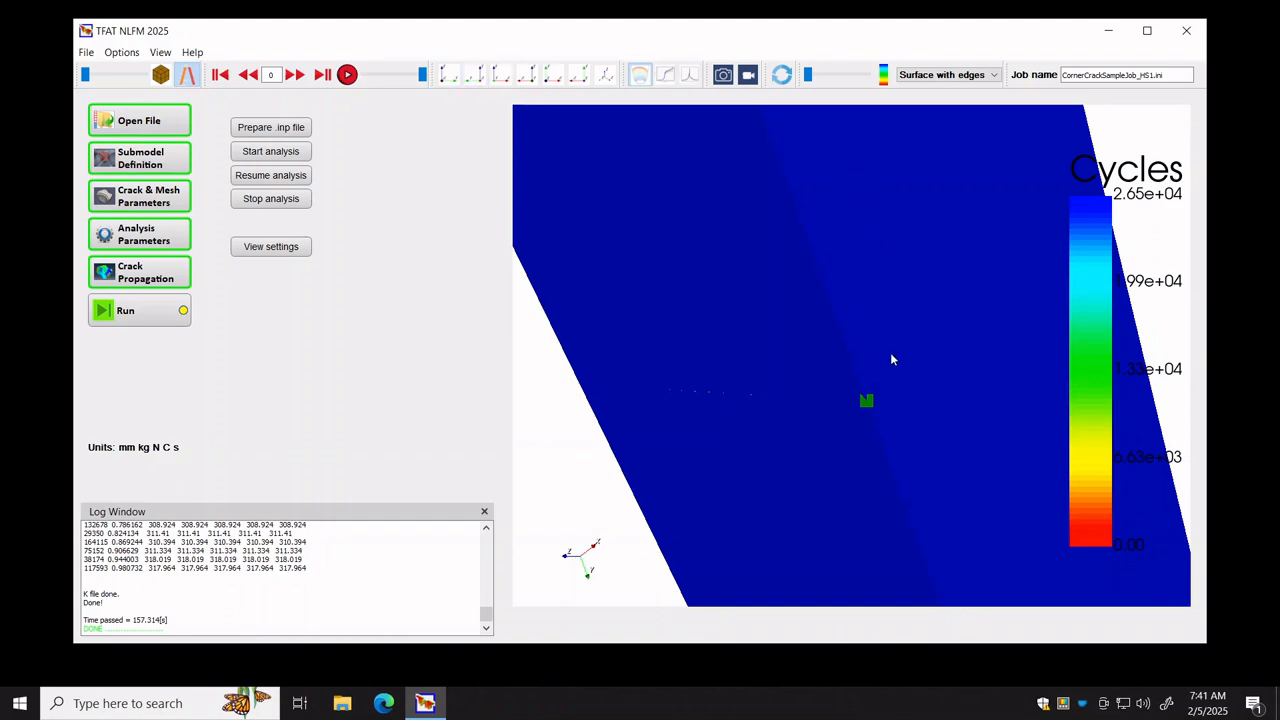
left_click_drag(893, 360, 916, 485)
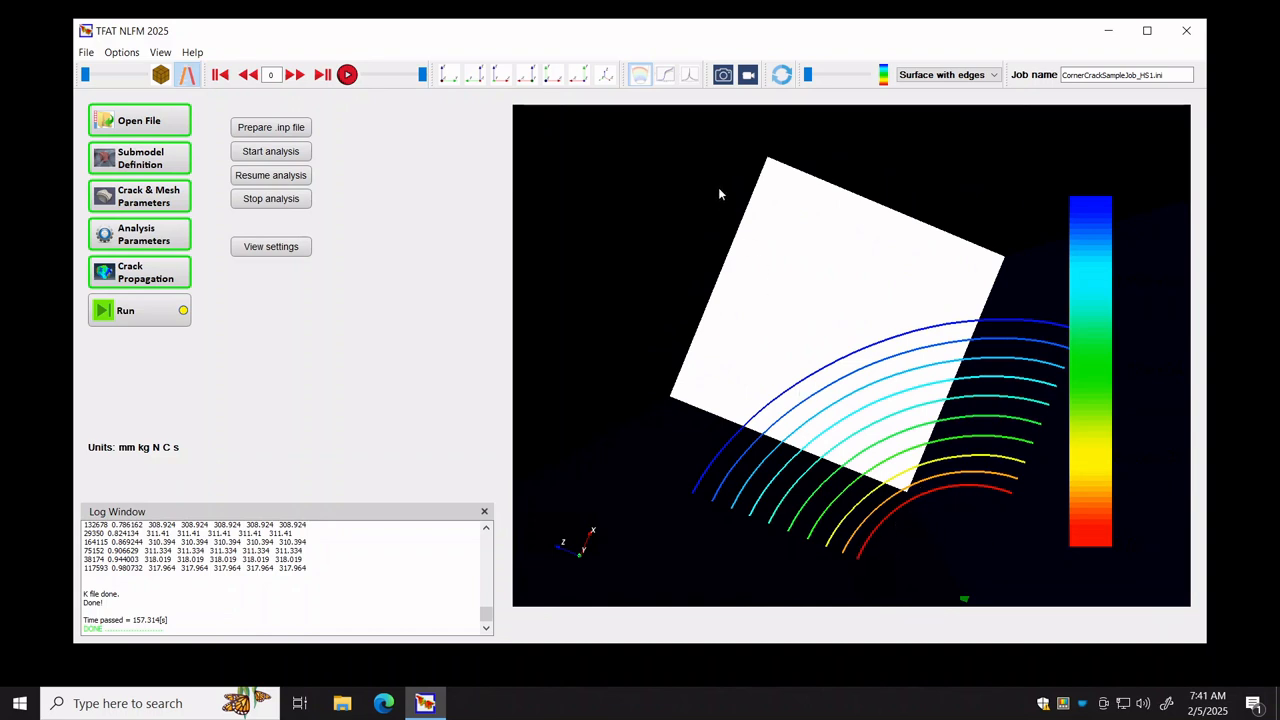
left_click_drag(719, 190, 724, 202)
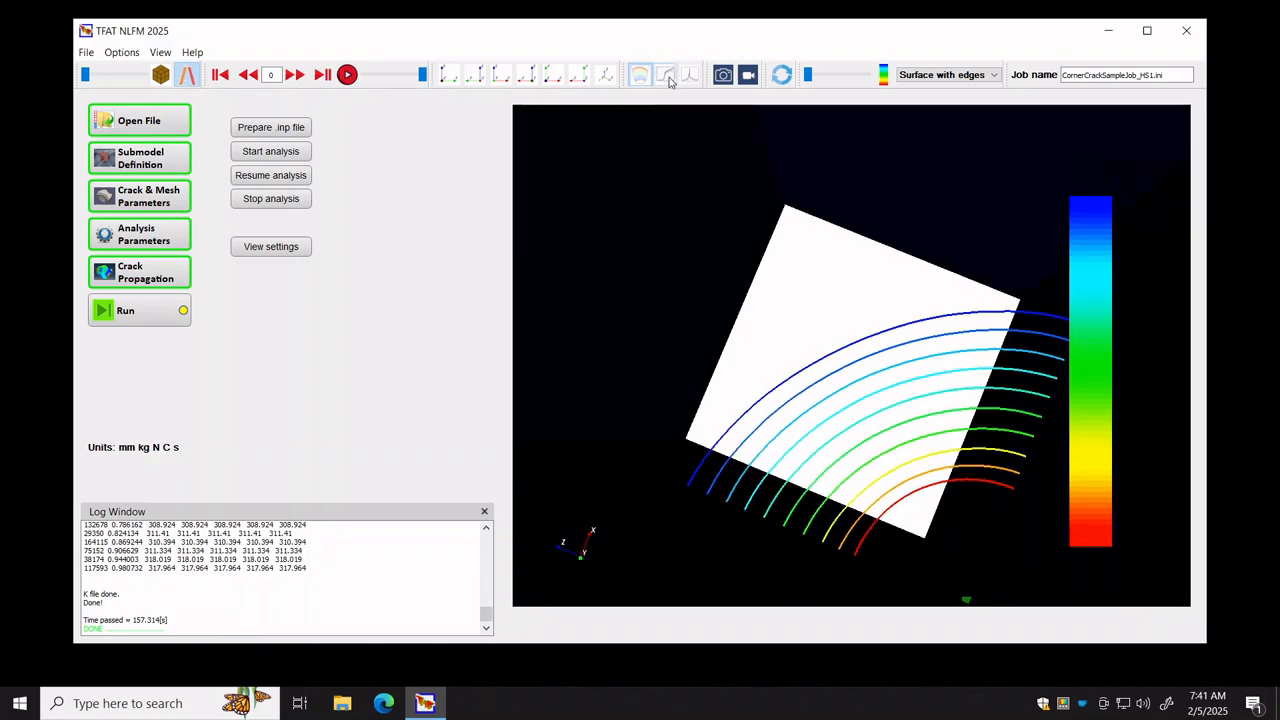
left_click(666, 77)
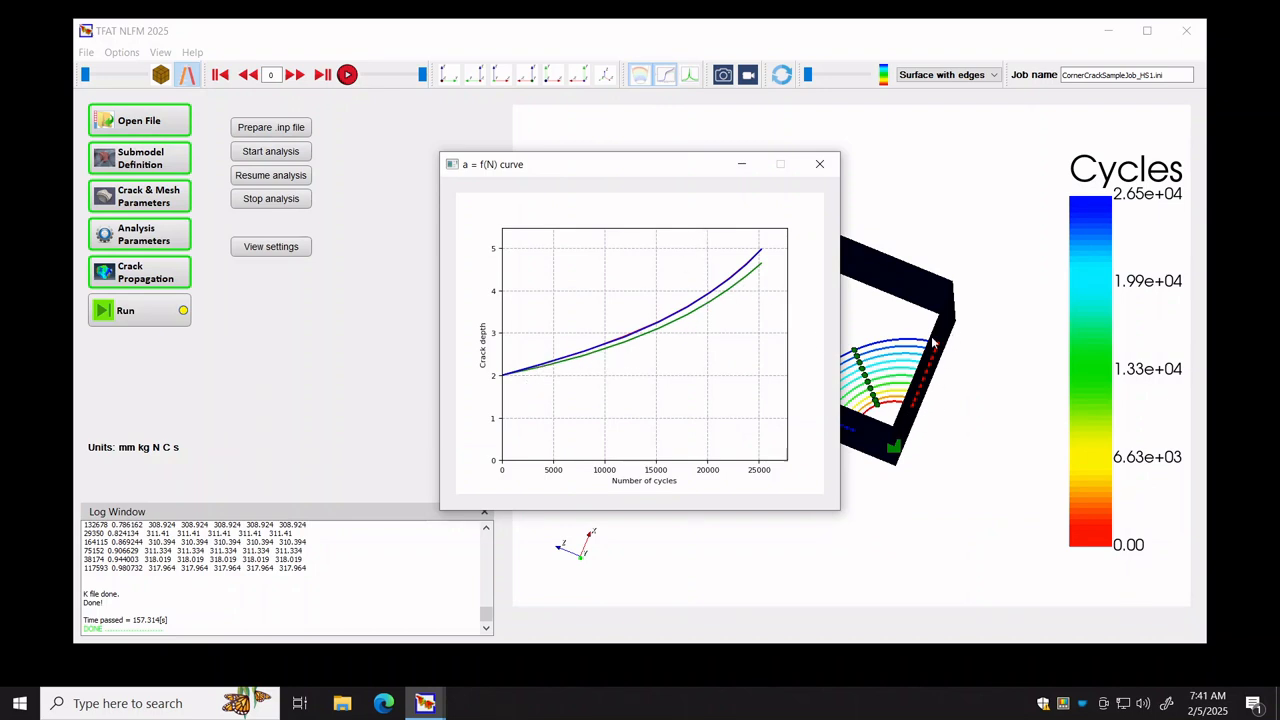
left_click_drag(607, 170, 461, 176)
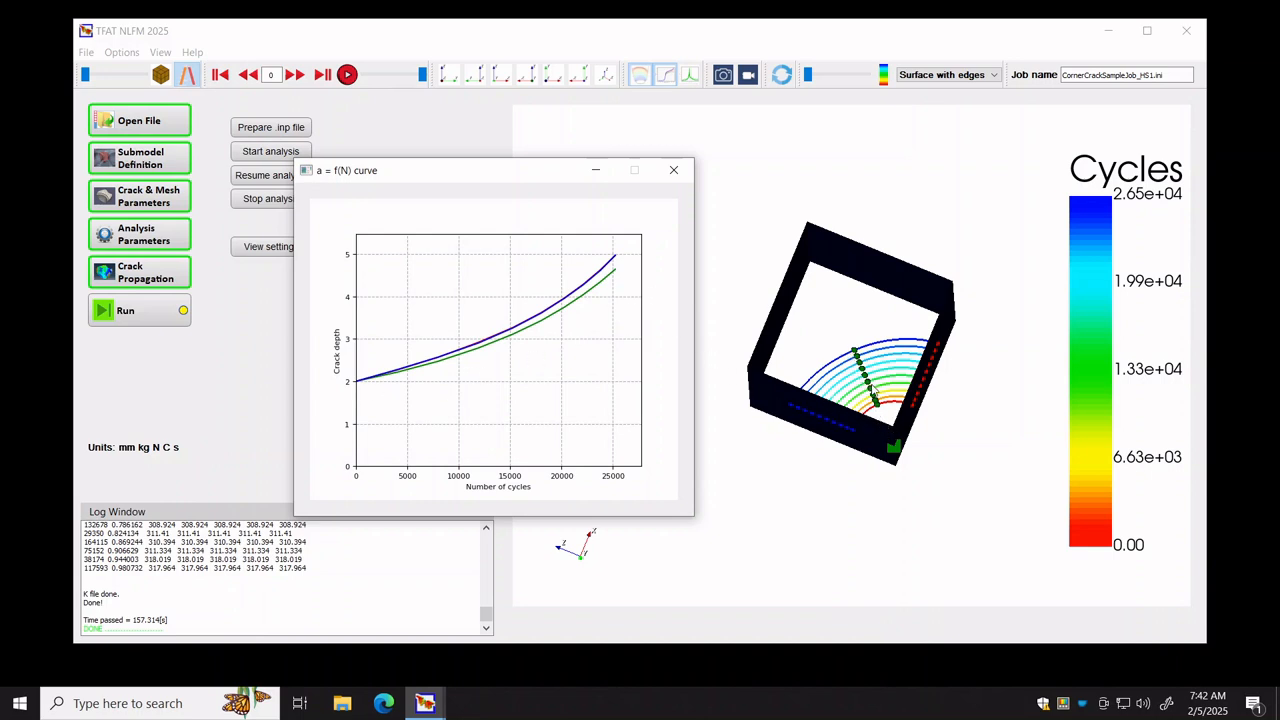
Replace the a = f(N) curve with the K = f(N) curve, examine it beside the crack fronts and close it.
left_click(675, 170)
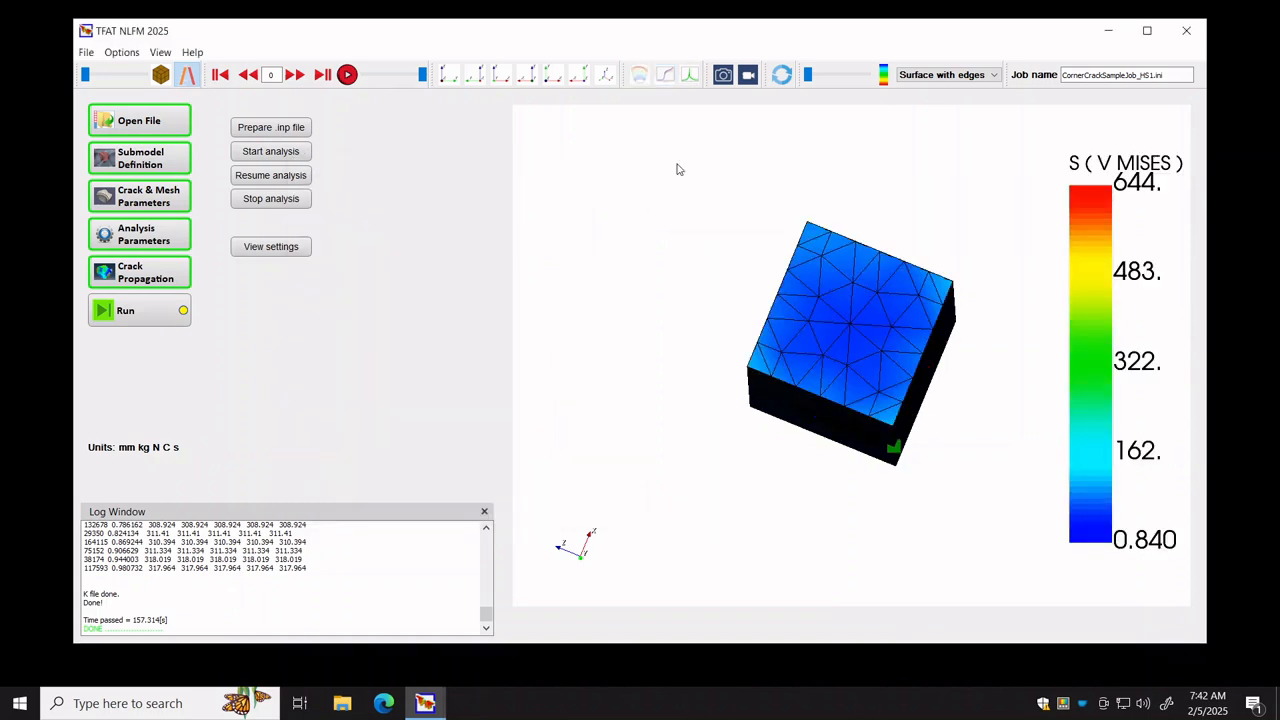
left_click(690, 78)
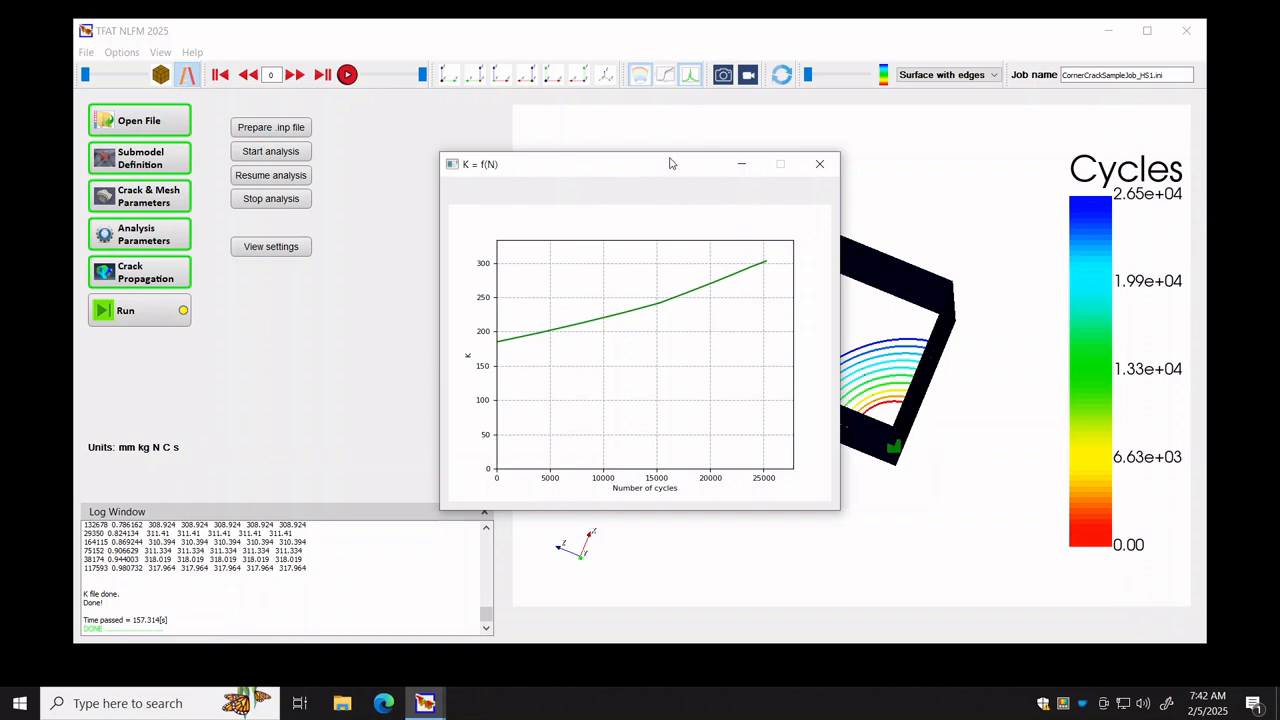
left_click_drag(670, 168, 624, 169)
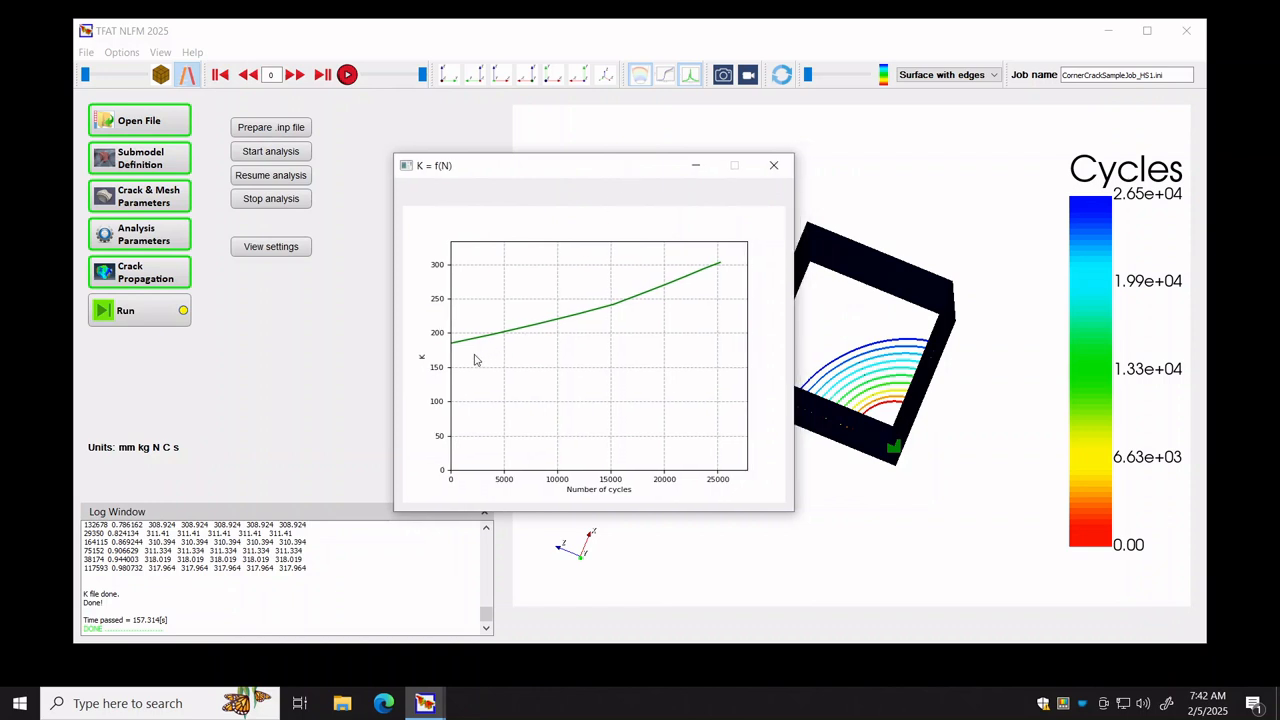
left_click(772, 166)
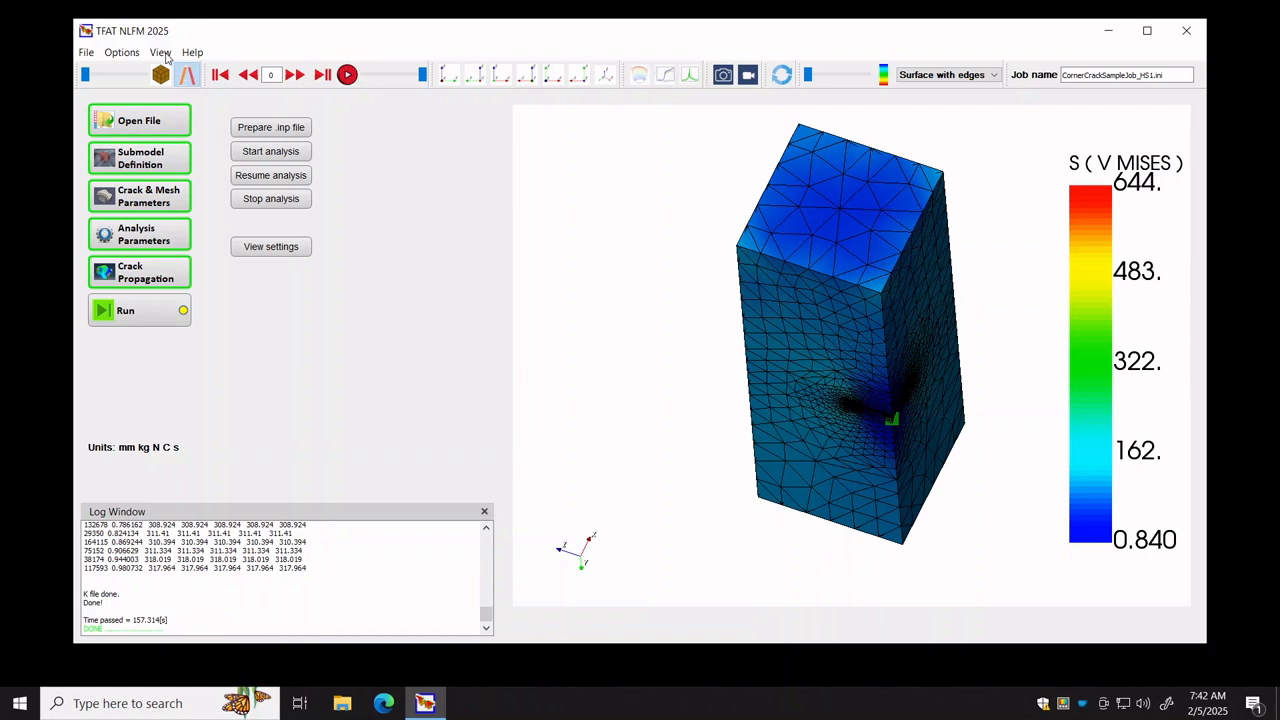
Show the DJ values charts again and compare the Kmax(X) curves along the crack front for increments 0 to 4.
left_click(162, 53)
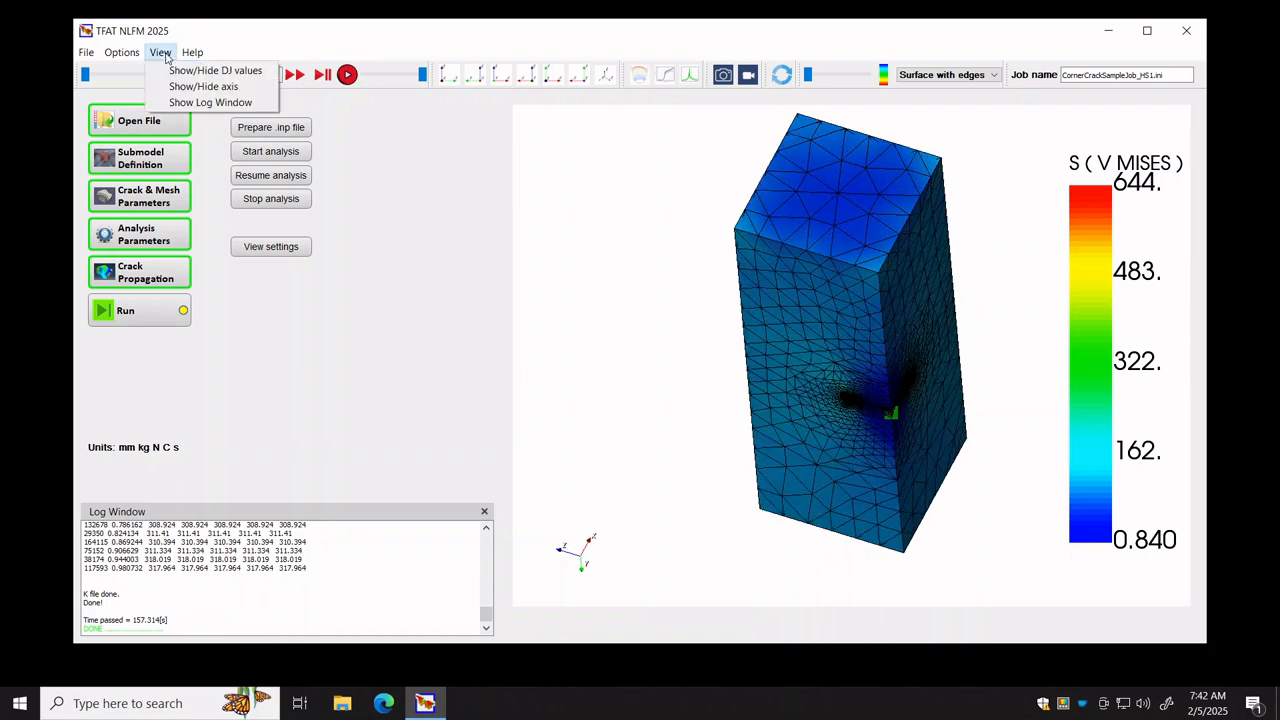
left_click(220, 70)
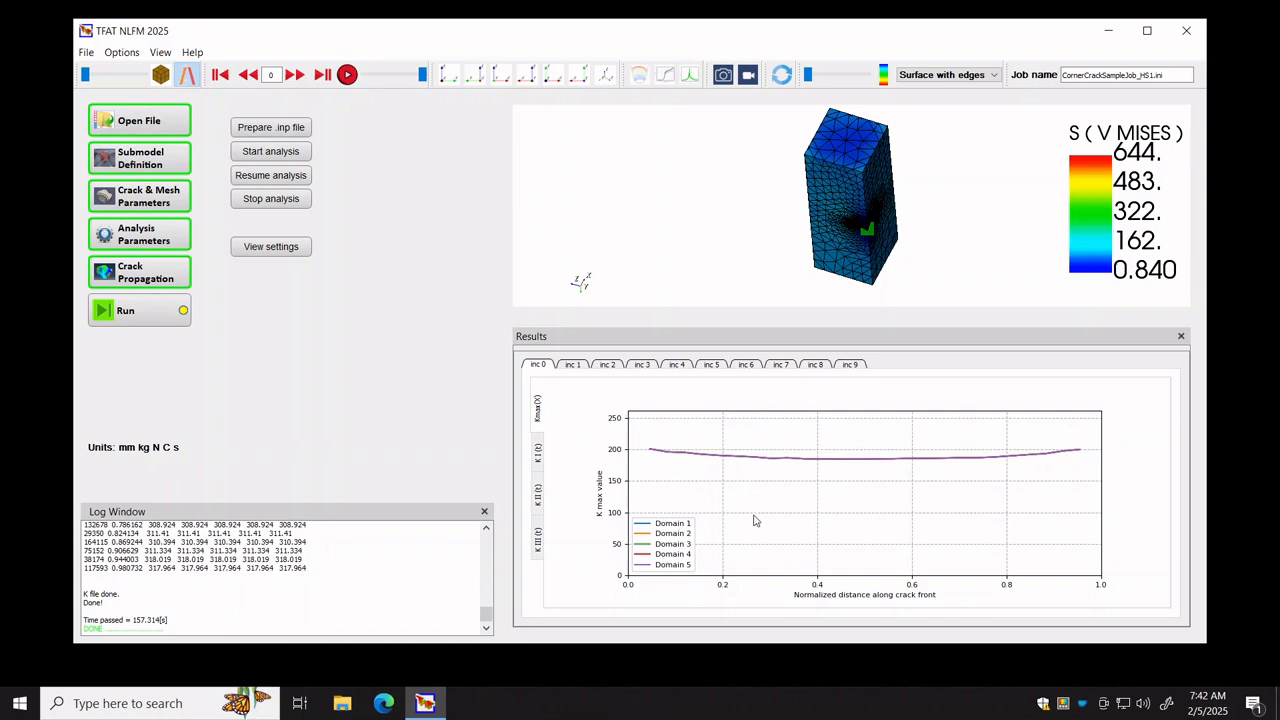
left_click(573, 366)
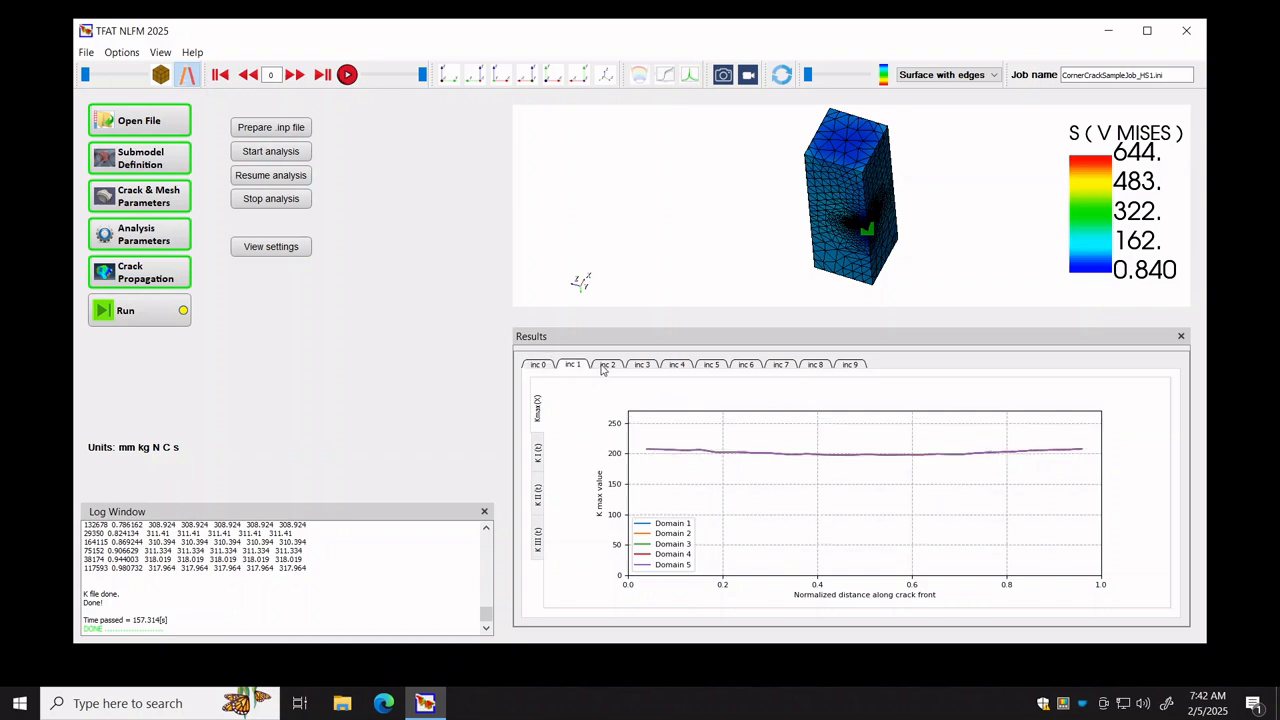
left_click(610, 368)
left_click(648, 368)
left_click(686, 368)
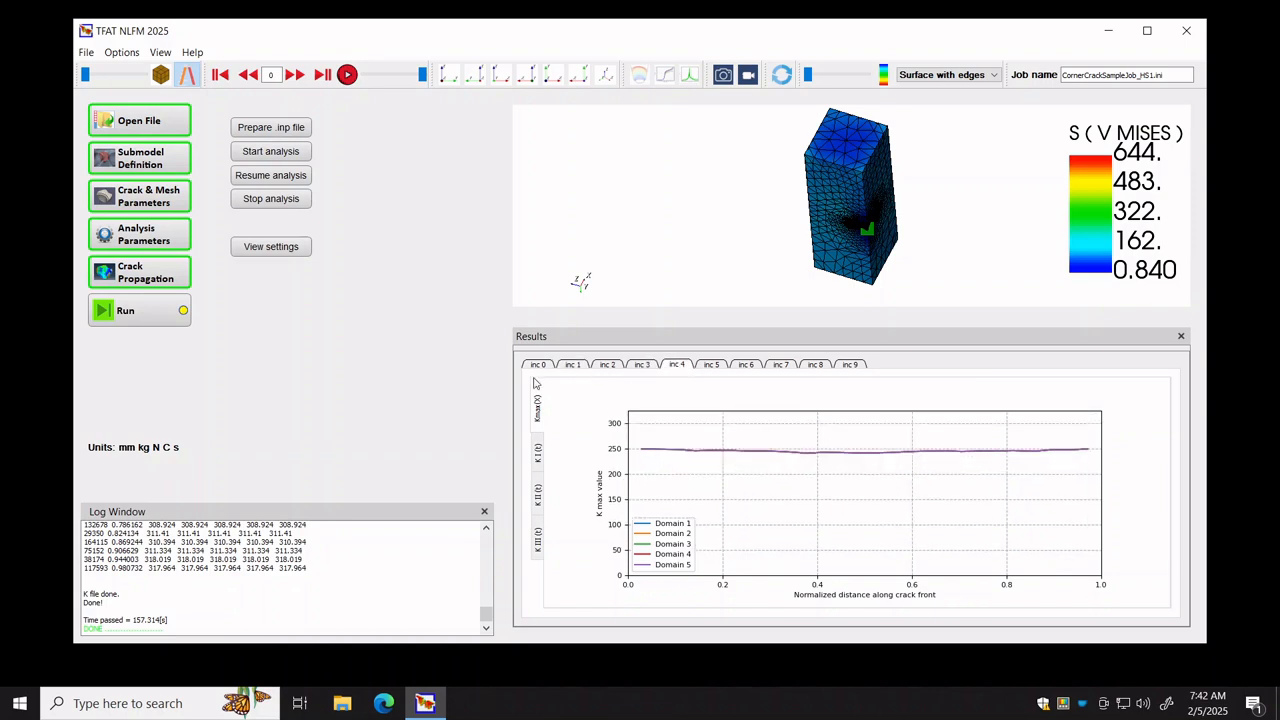
For increment 0, examine the K I(t), K II(t) and K III(t) charts, revisit K I(t) and return to Kmax(X).
left_click(540, 366)
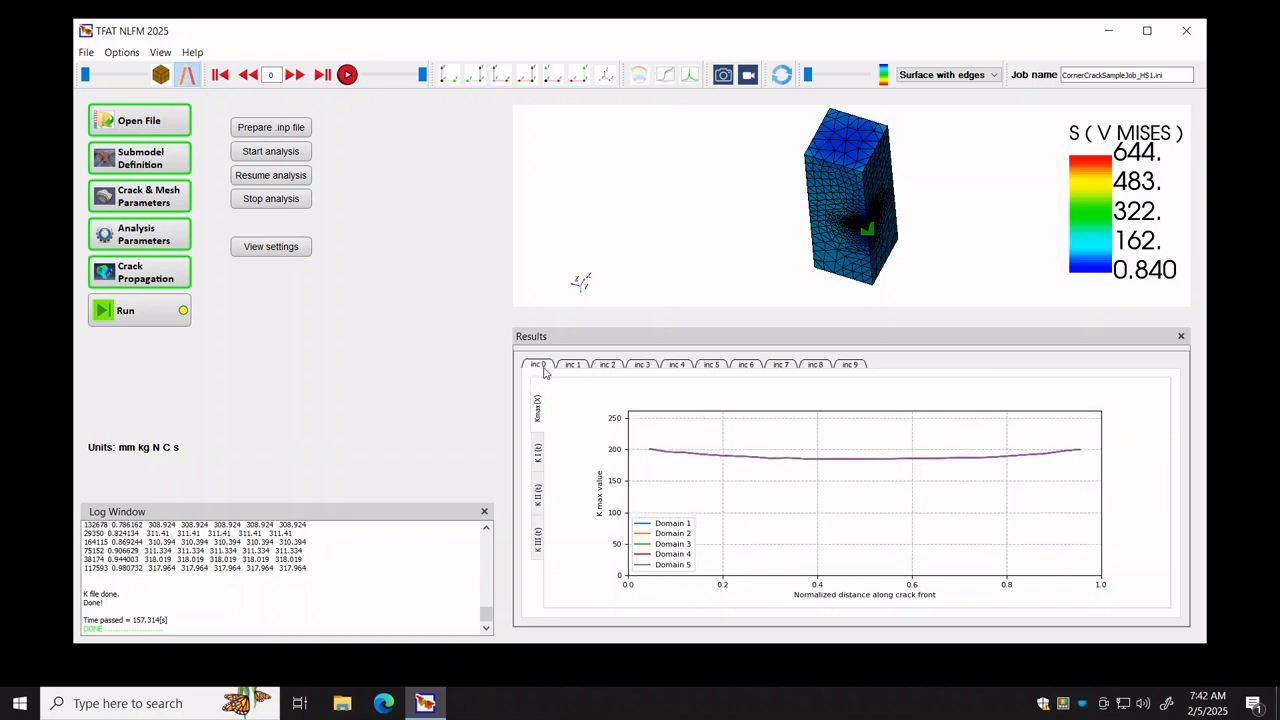
left_click(544, 460)
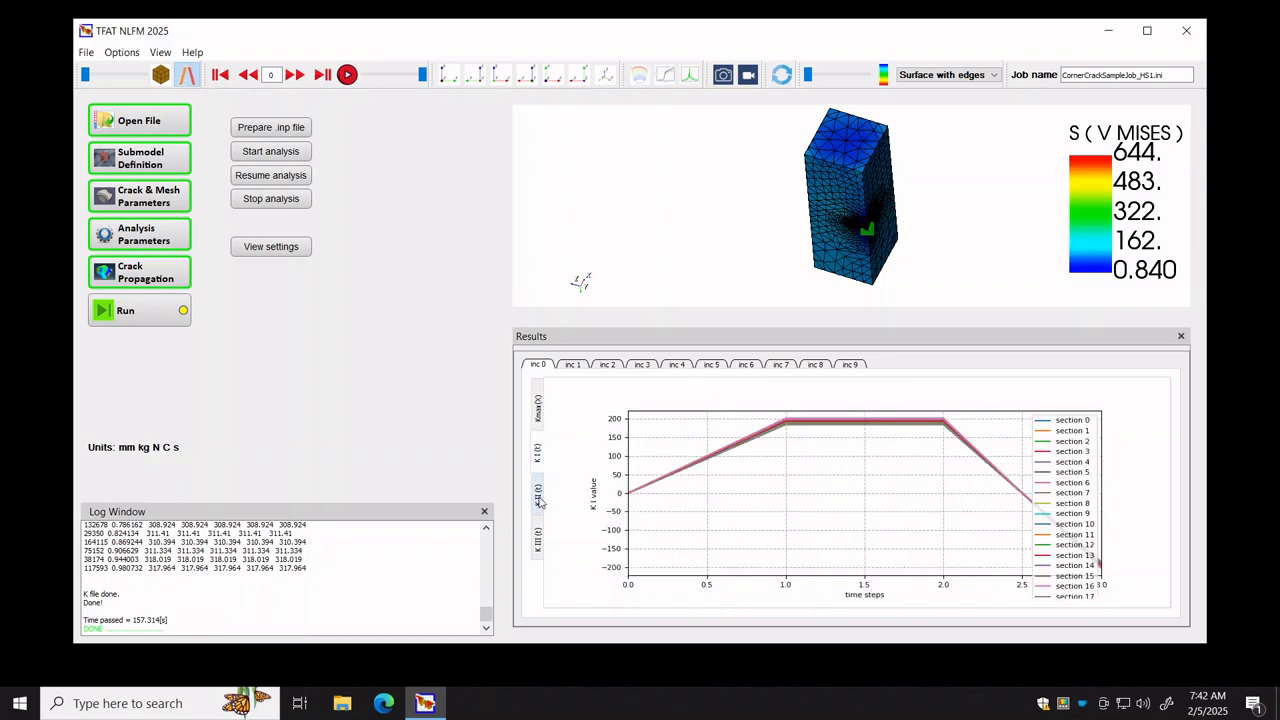
left_click(538, 498)
left_click(539, 538)
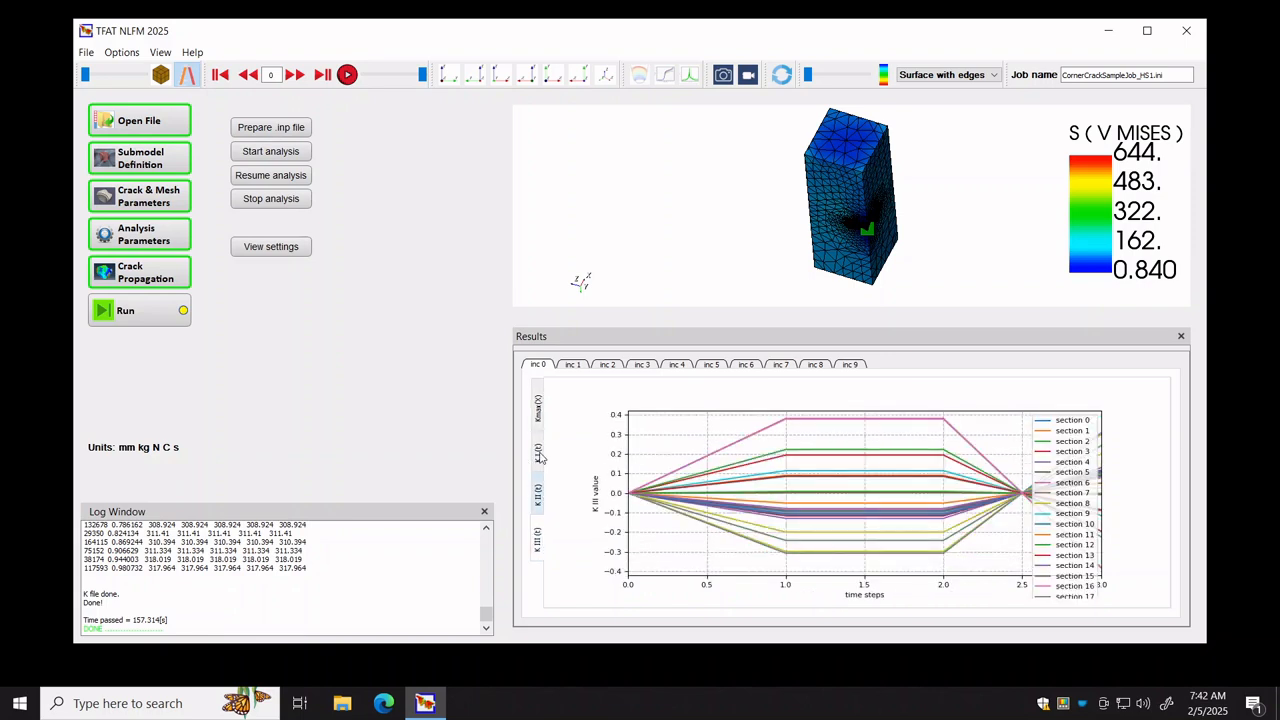
left_click(540, 455)
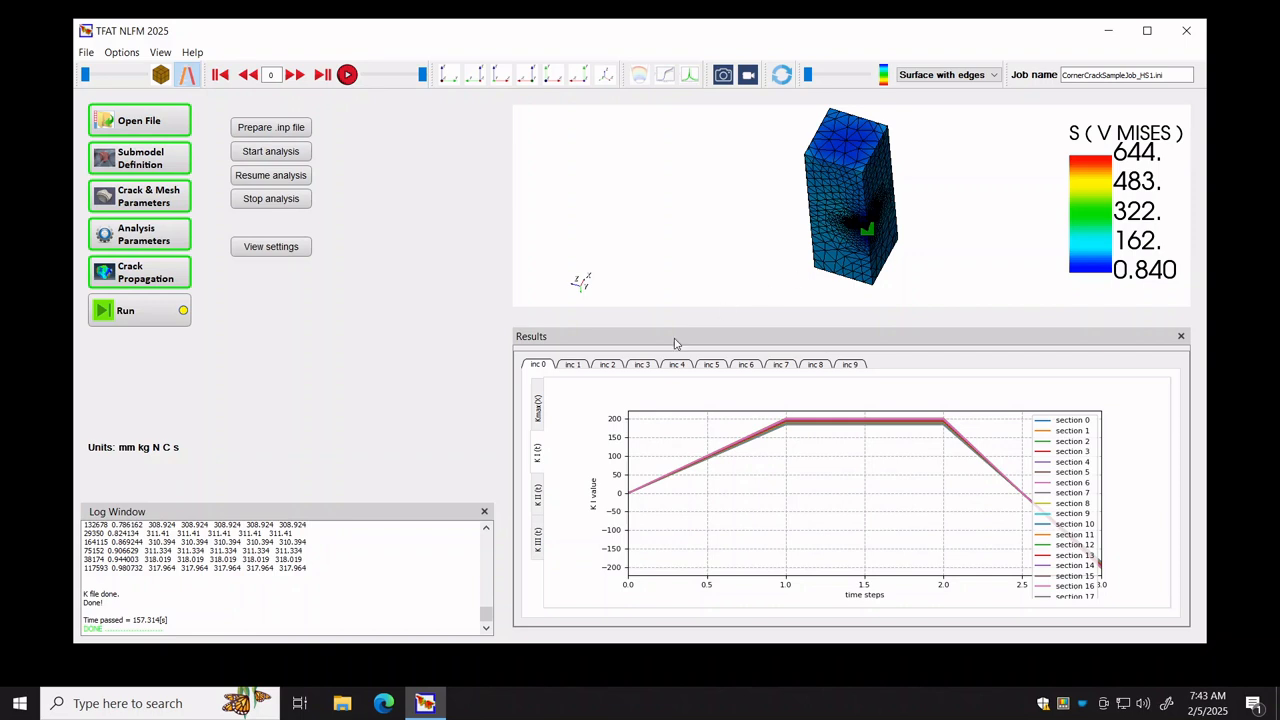
left_click(539, 416)
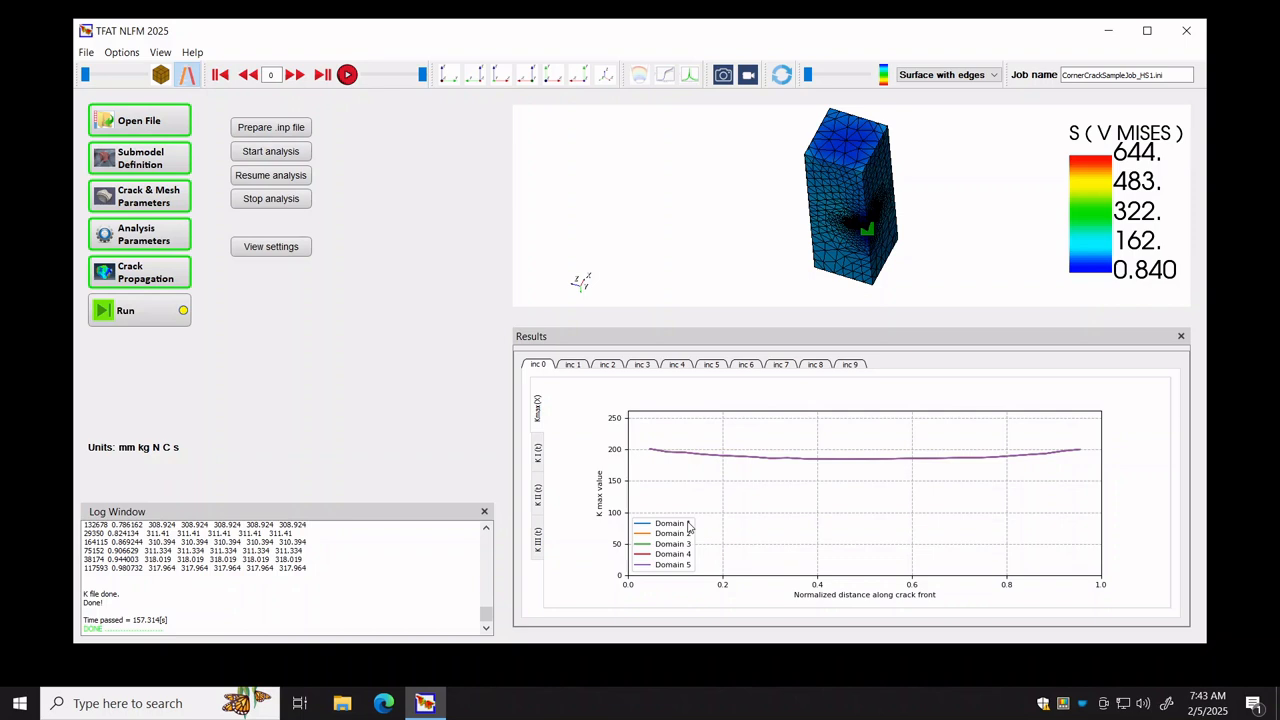
Go through the Kmax(X) curves of the successive increments up to increment 9, then return to increment 0.
left_click(573, 366)
left_click(607, 366)
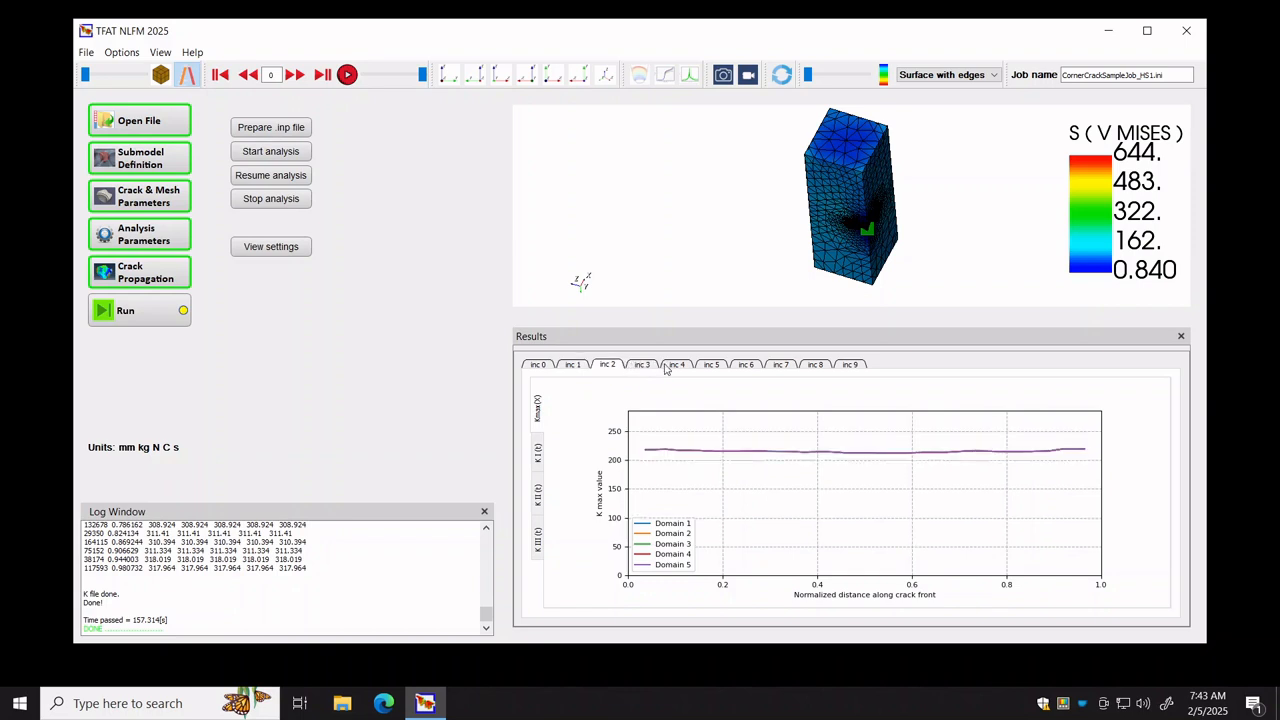
left_click(669, 367)
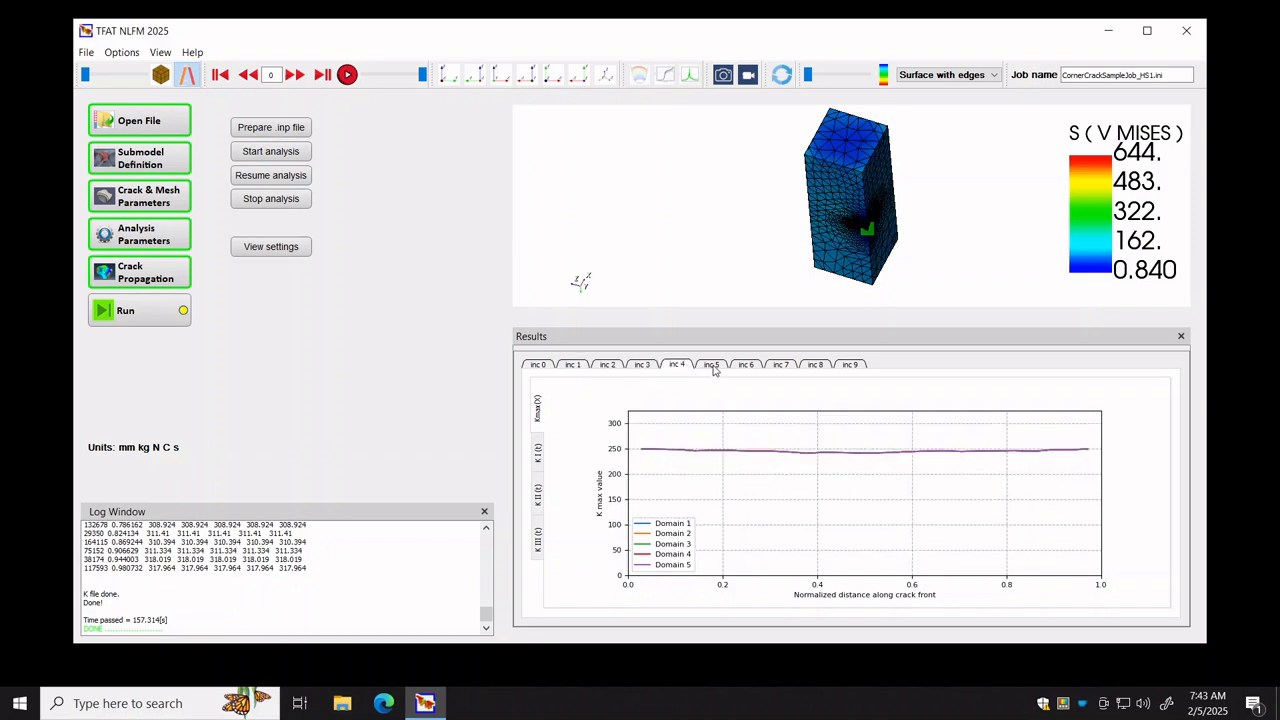
left_click(714, 367)
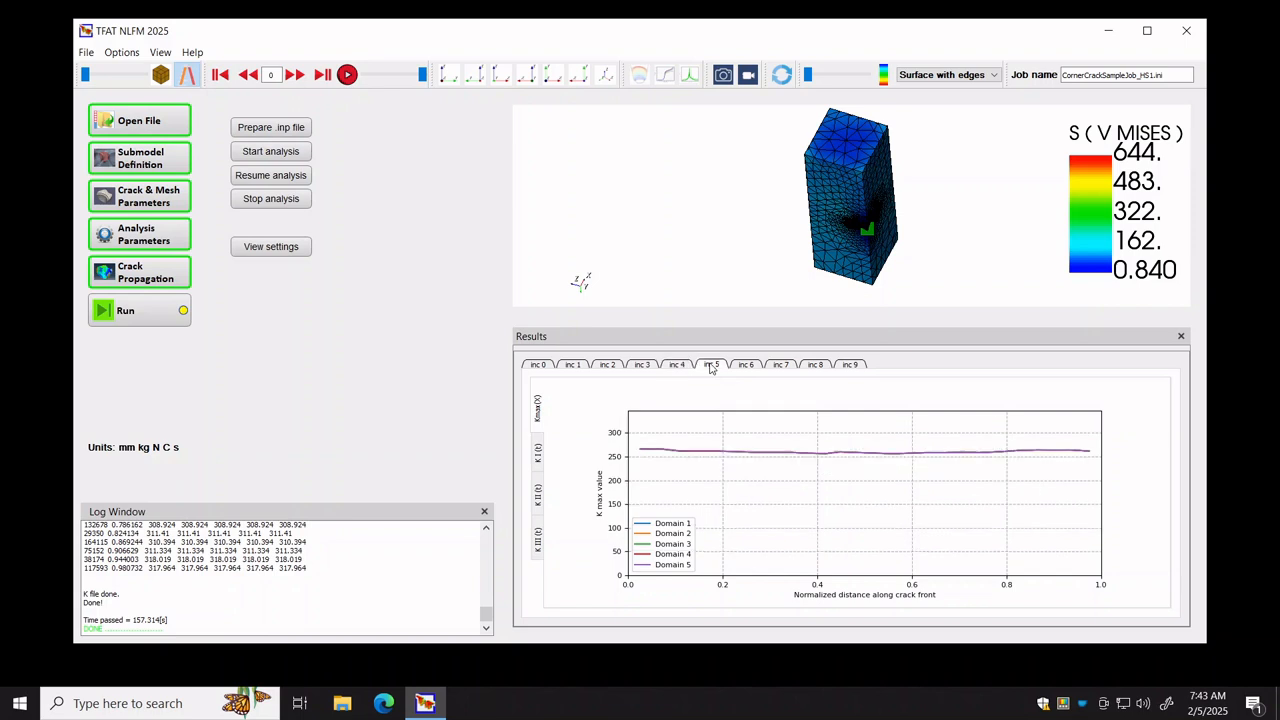
left_click(778, 365)
left_click(817, 365)
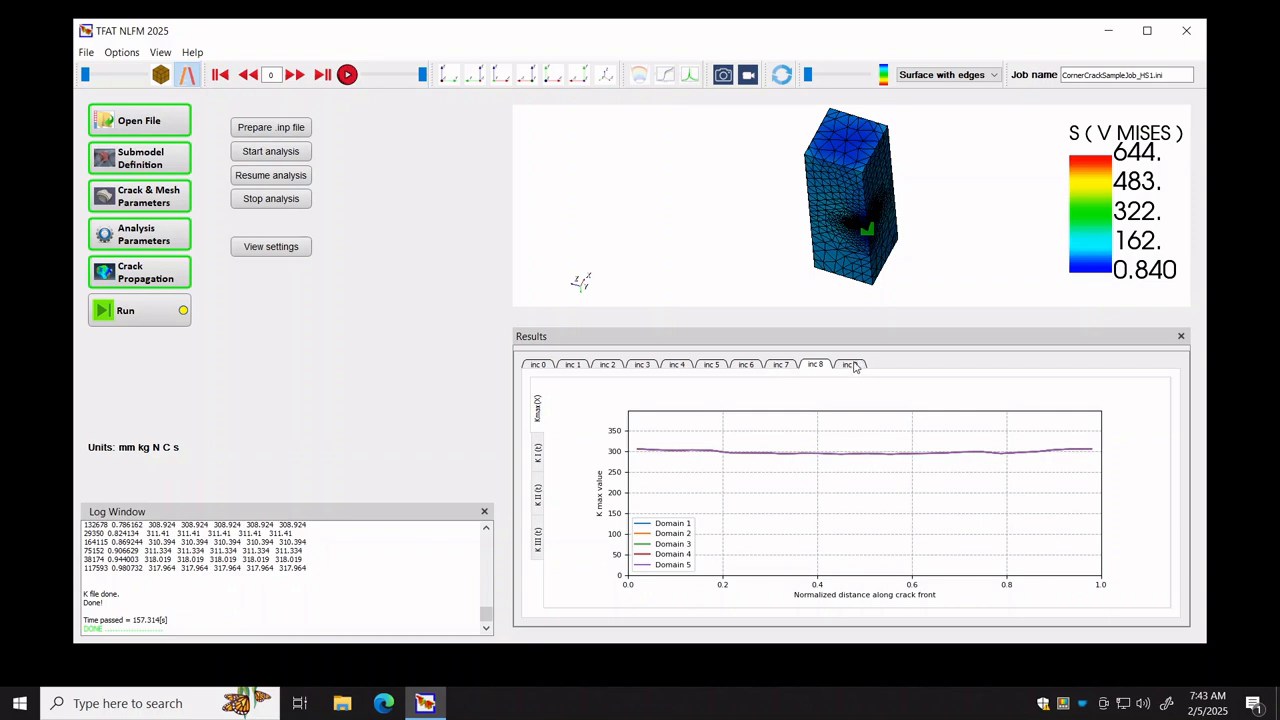
left_click(857, 366)
left_click(541, 368)
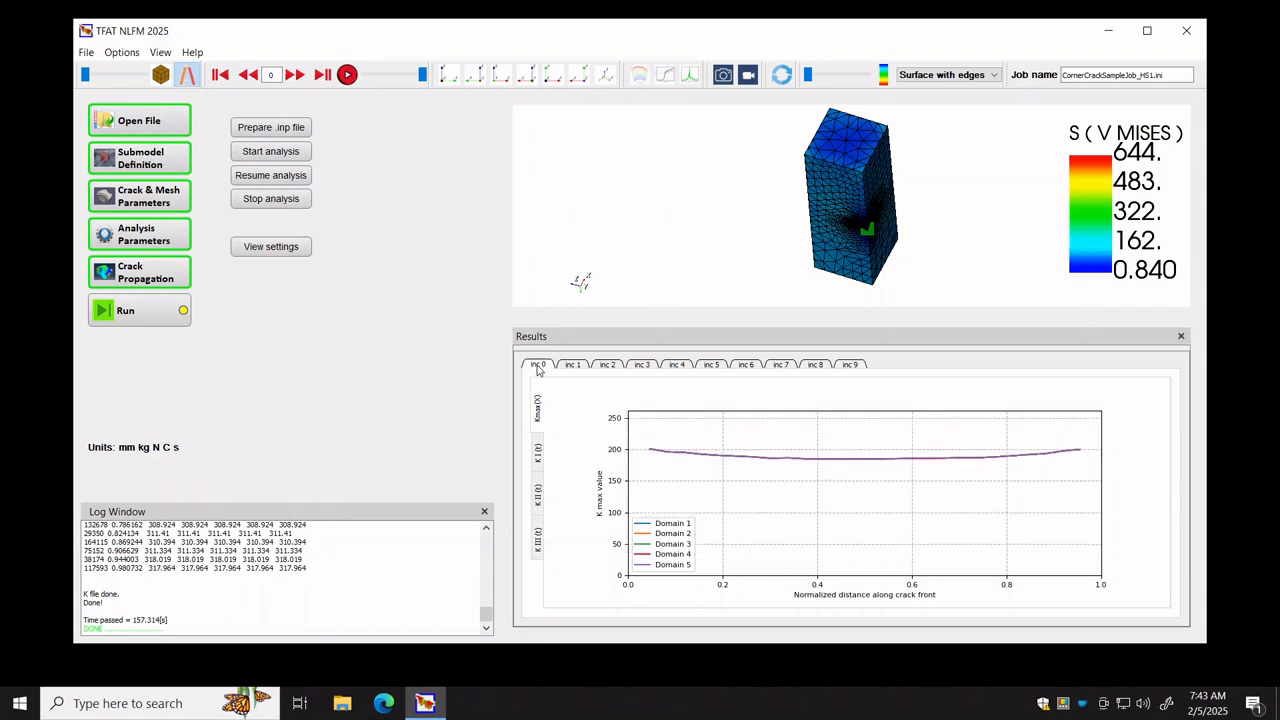